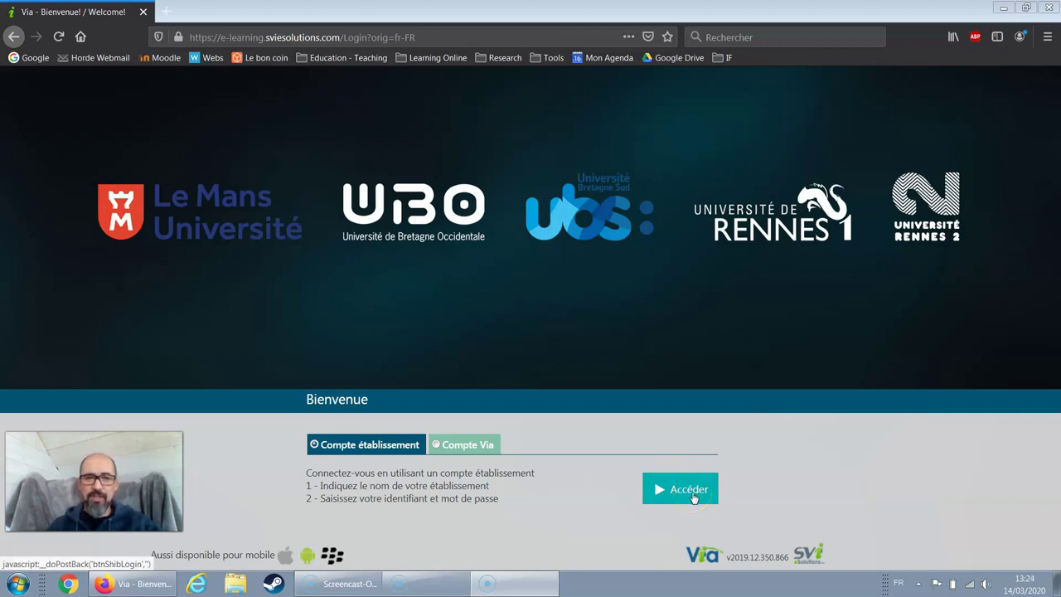
- Sign in to Via with the École navale institutional account
left_click(672, 498)
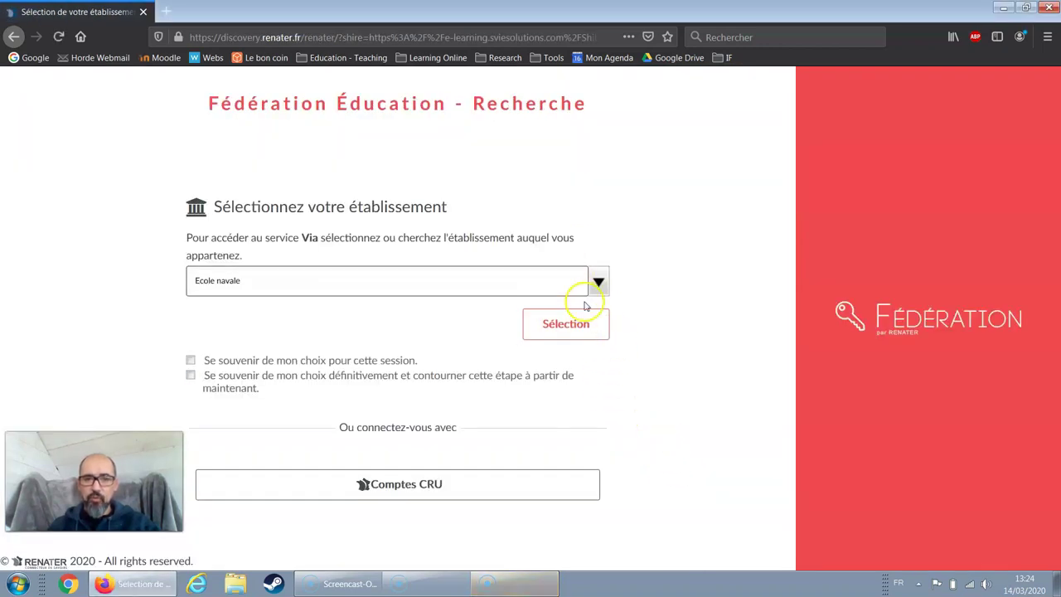
left_click(578, 326)
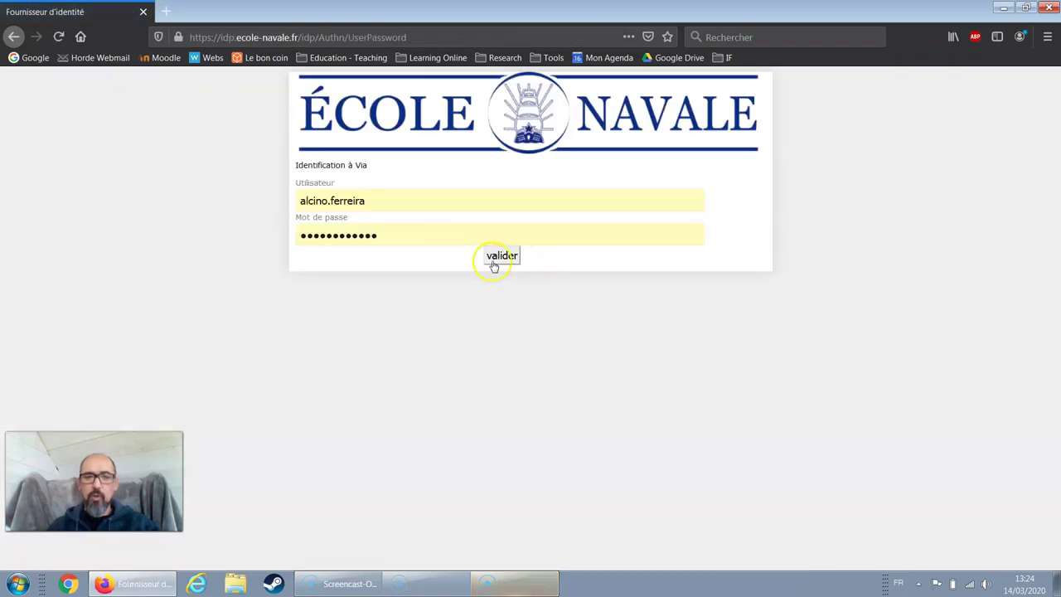
left_click(493, 264)
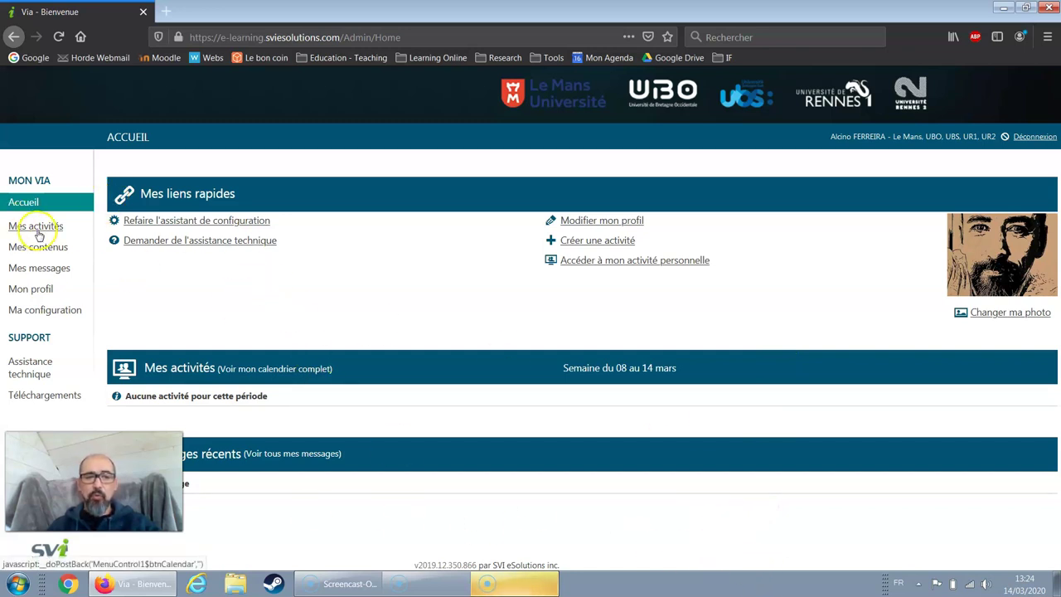
- Start a new activity and fill its title with the 'Cours test' suggestion
left_click(600, 247)
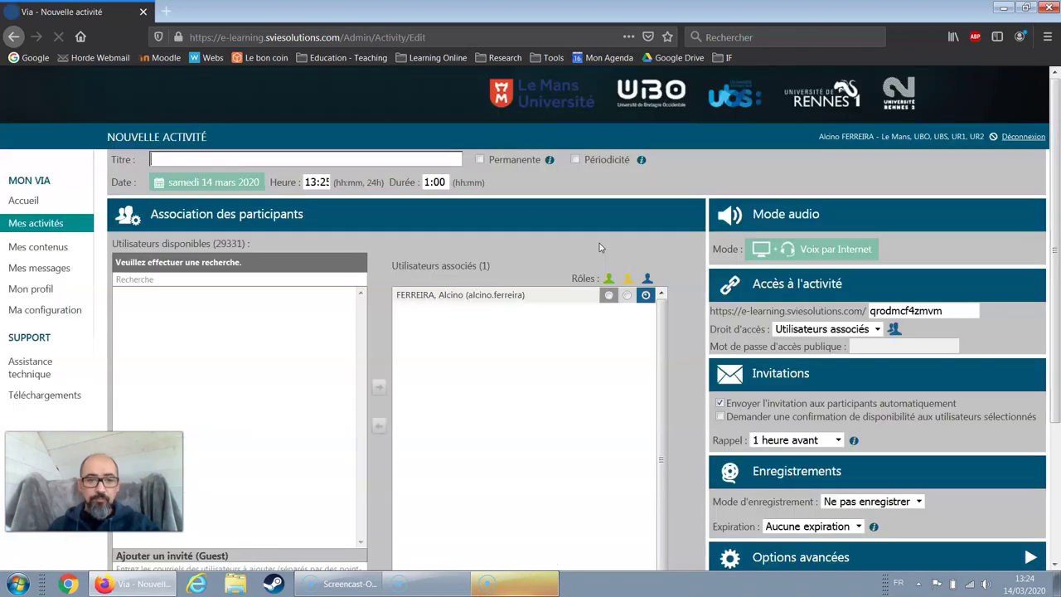
left_click(381, 159)
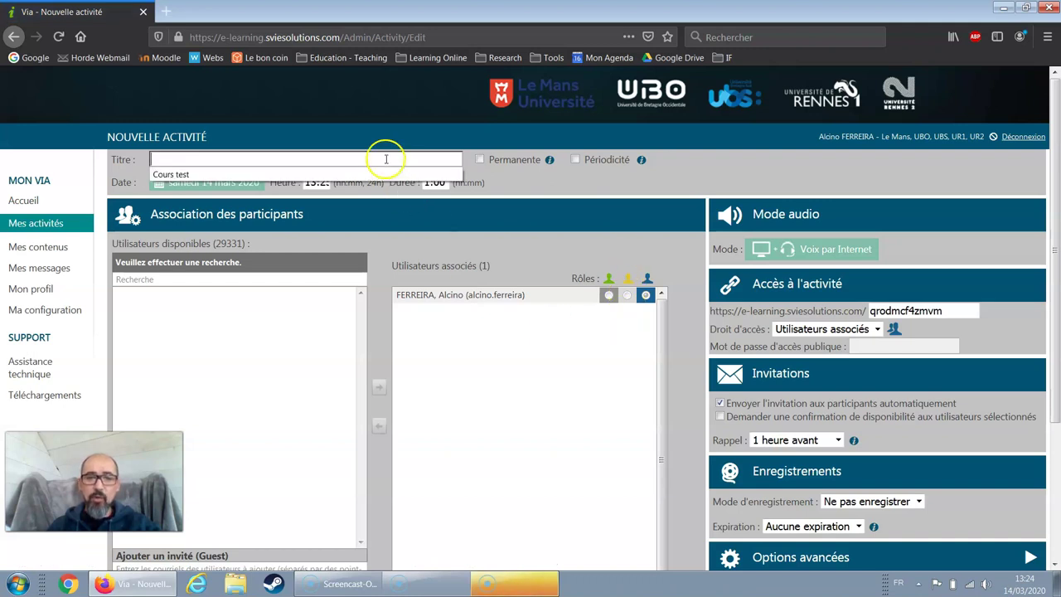
left_click(378, 174)
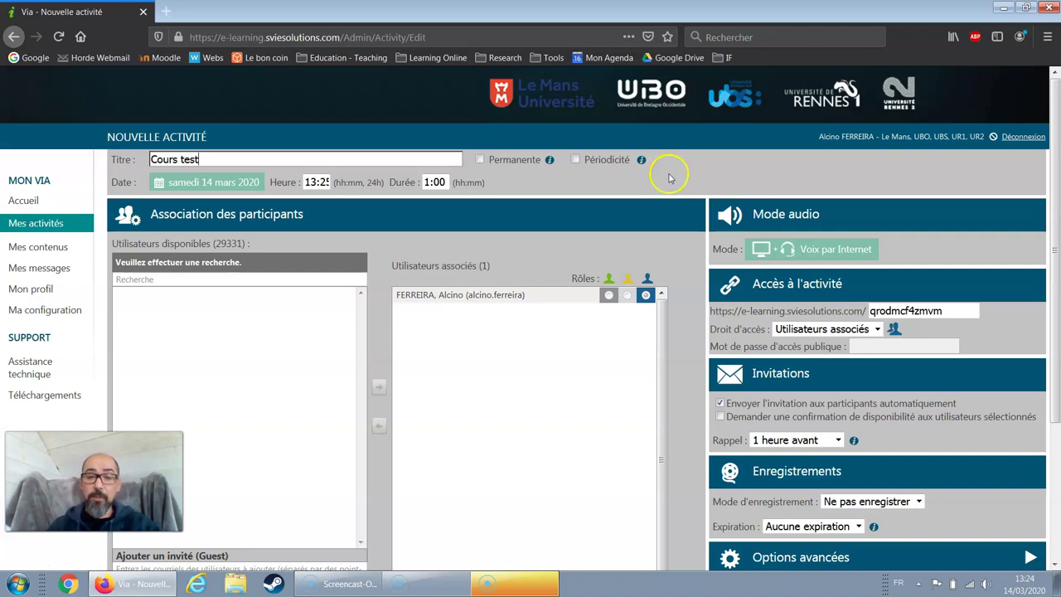
left_click(315, 183)
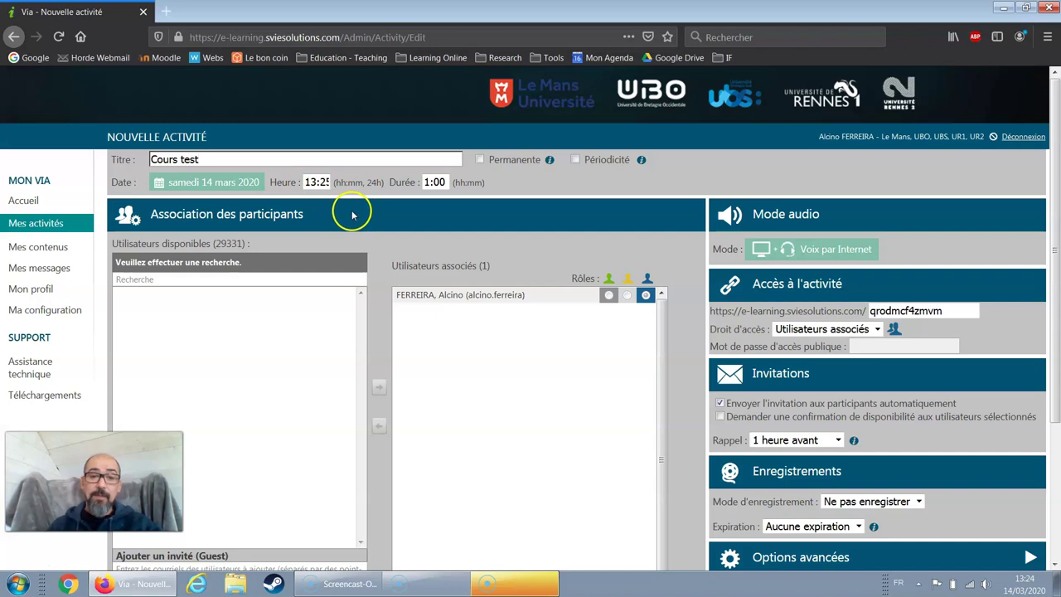
left_click(435, 183)
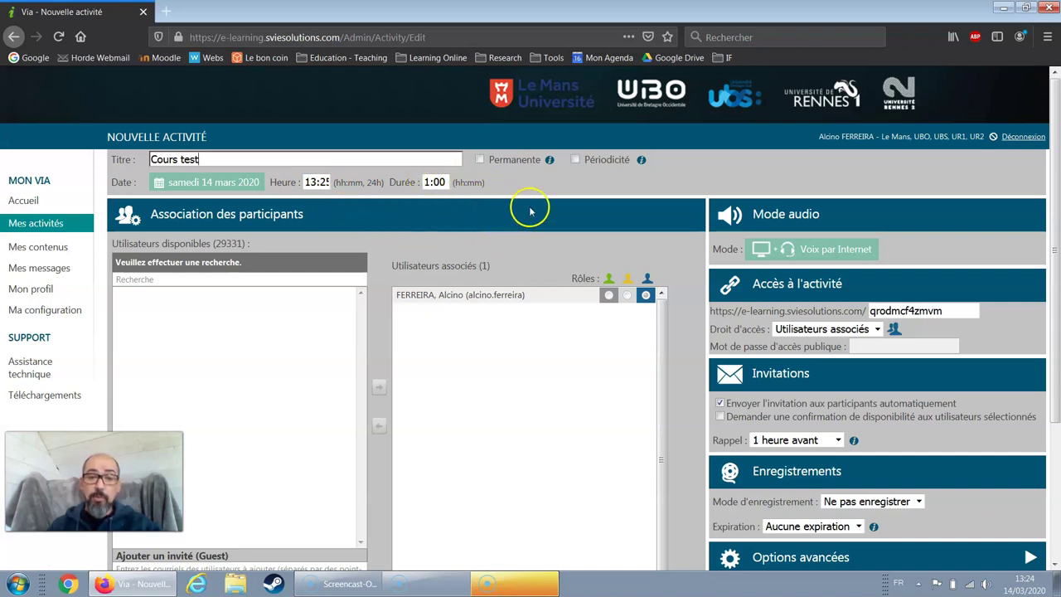
scroll(530, 211, "down", 2)
scroll(422, 182, "up", 1)
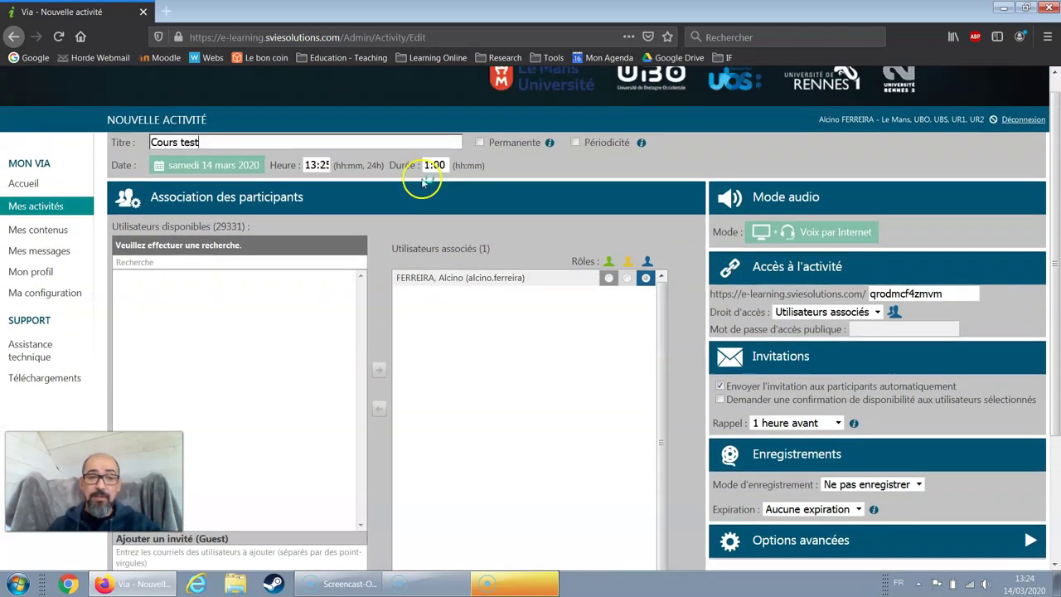
scroll(423, 183, "up", 1)
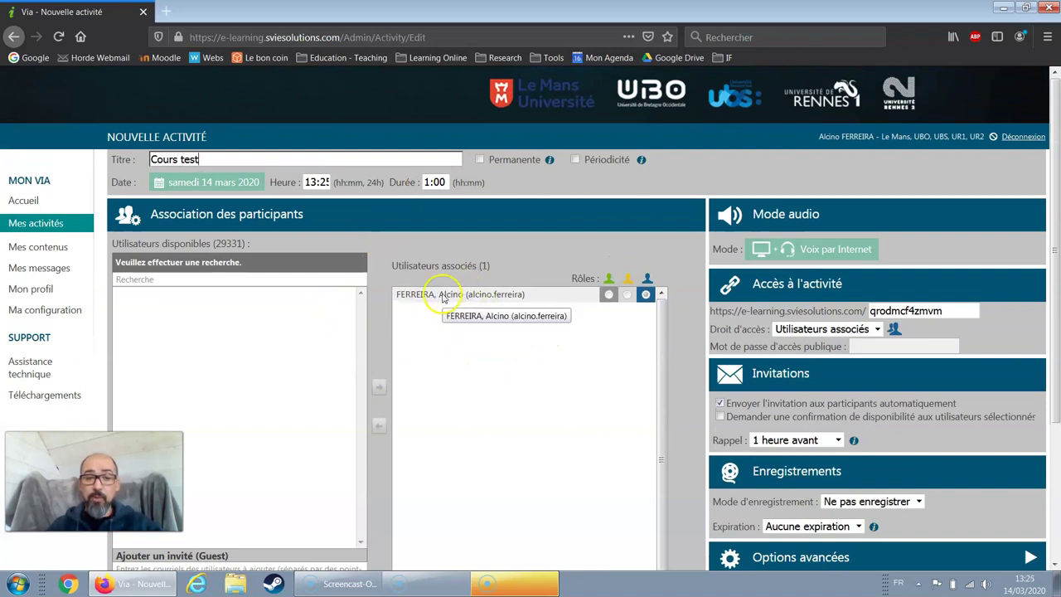
scroll(481, 266, "down", 2)
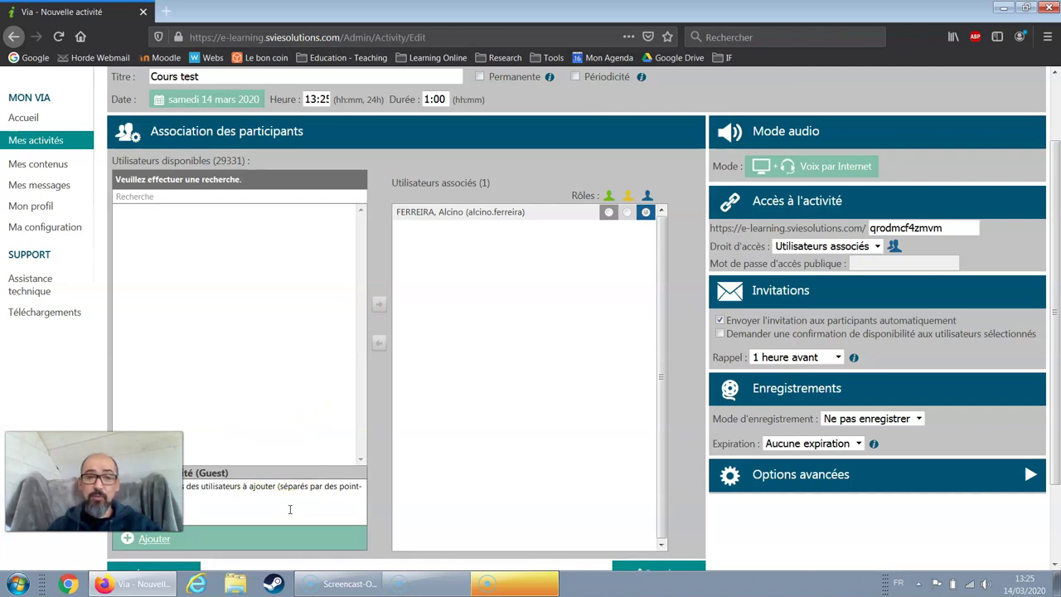
left_click(238, 495)
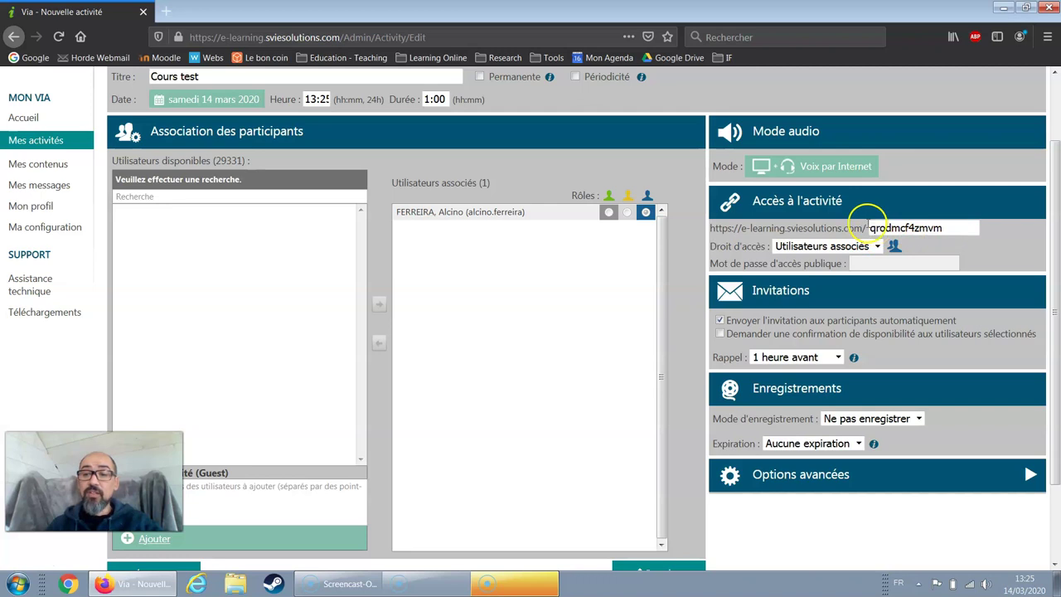
- Replace the random access code with a custom course code beginning 'cou'
left_click(932, 234)
double_click(932, 239)
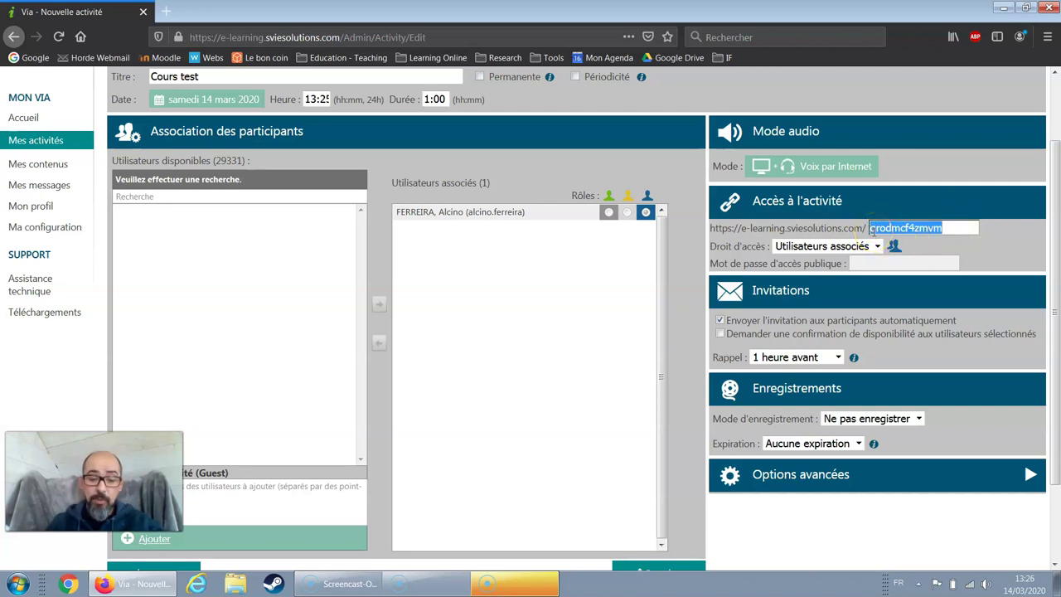
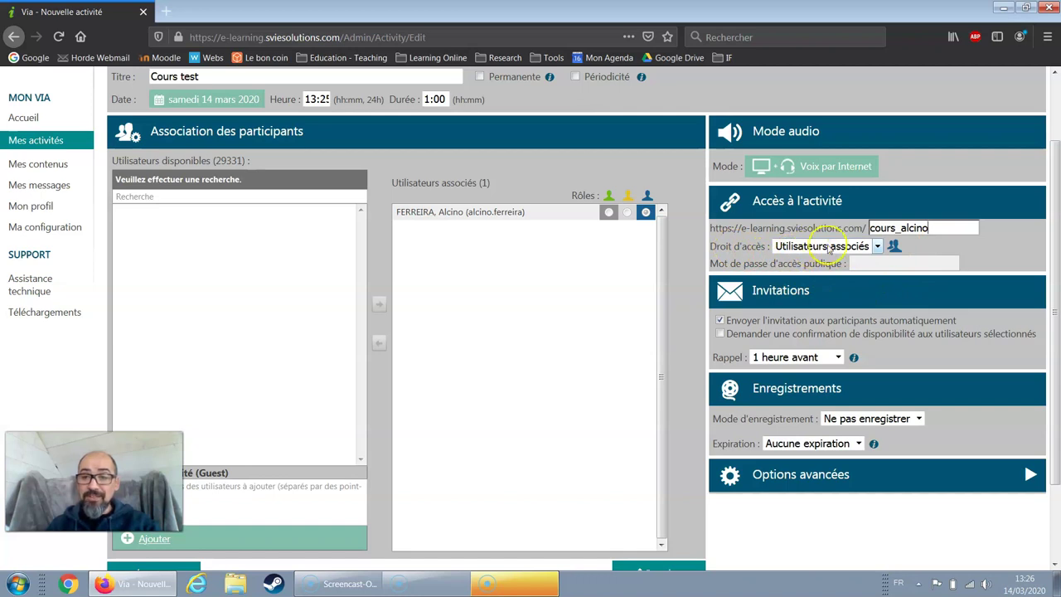
left_click(876, 246)
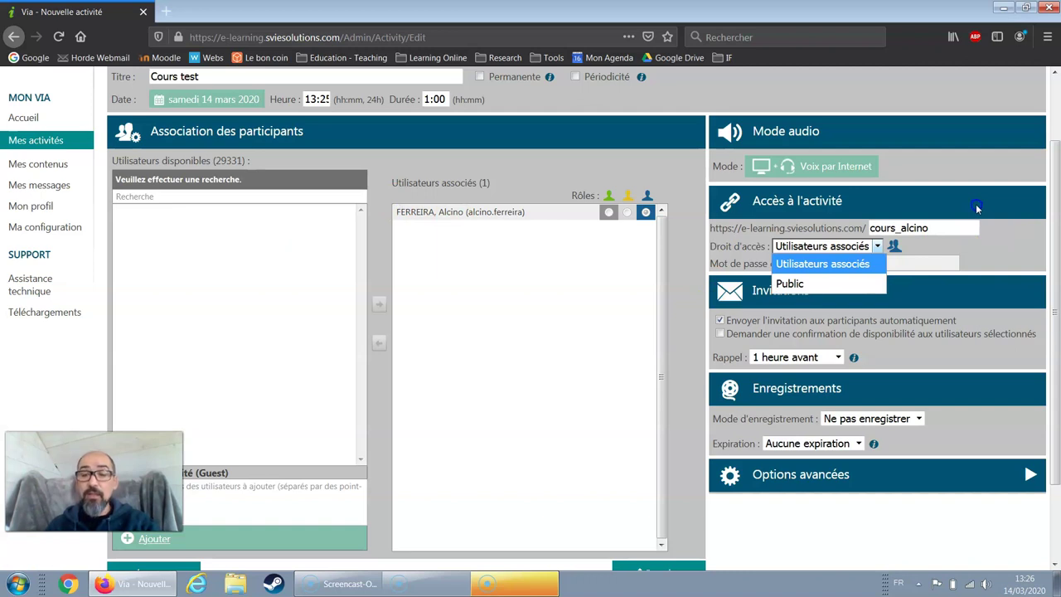
- Keep access at Utilisateurs associés with the reminder at 1 heure avant, then save
left_click(1003, 250)
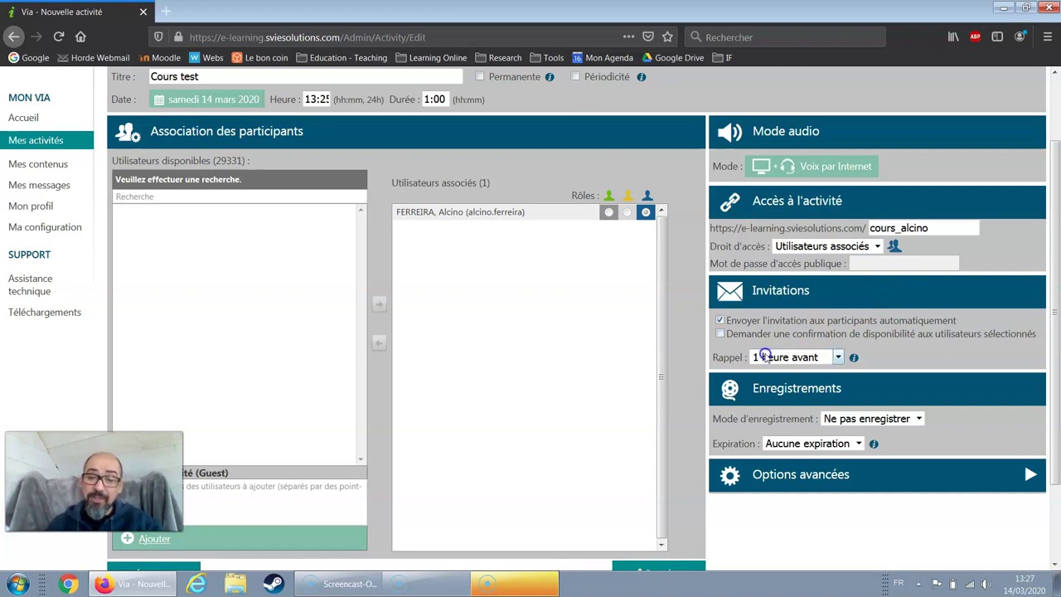
left_click(720, 322)
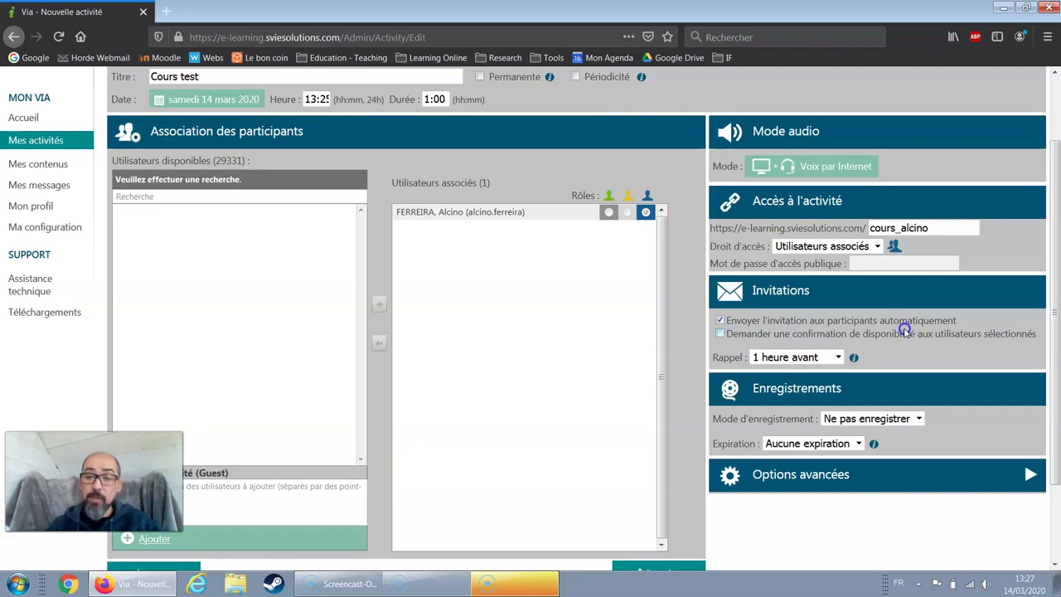
left_click(833, 360)
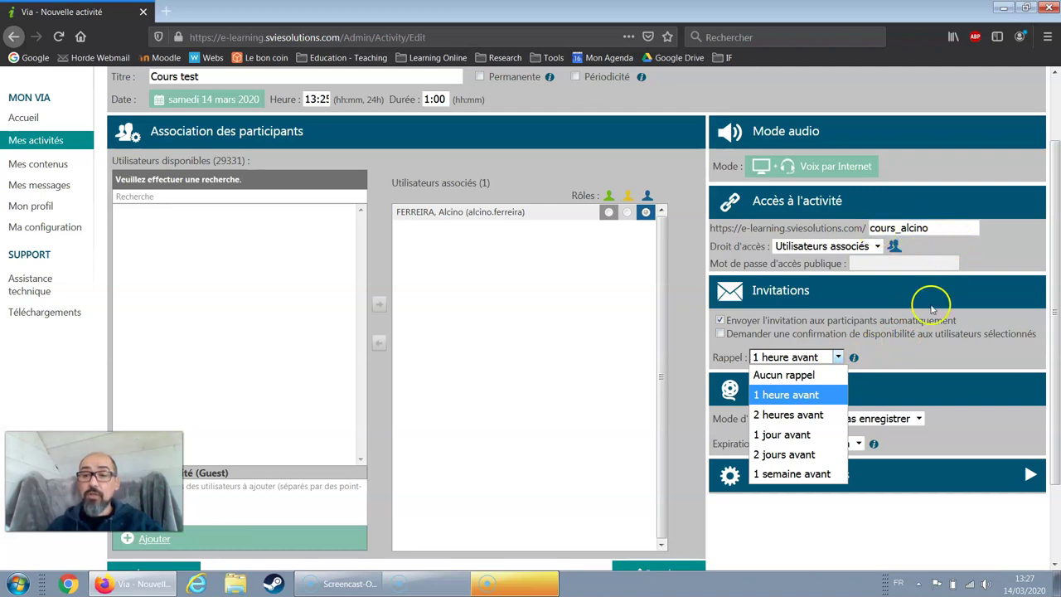
left_click(895, 344)
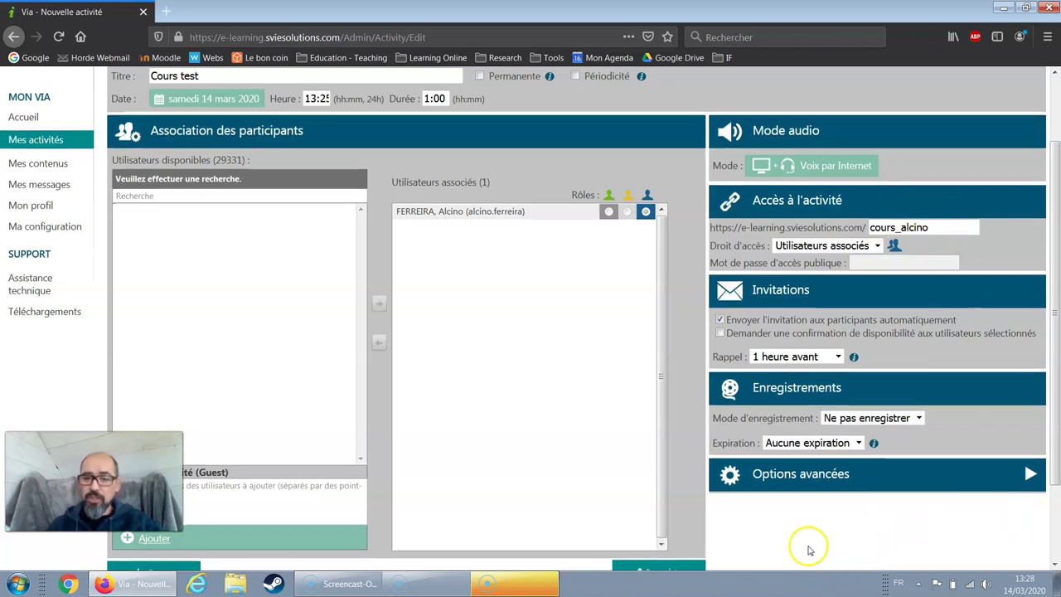
scroll(762, 522, "down", 2)
scroll(687, 508, "up", 2)
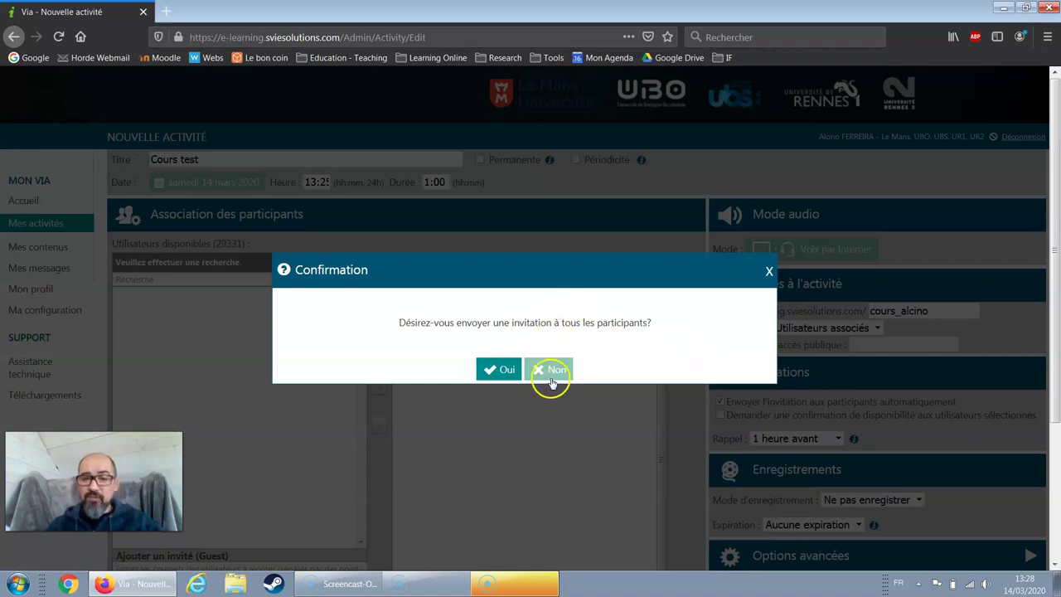
- Agree to invite all participants, then skip the invitation page for the activity details
left_click(499, 370)
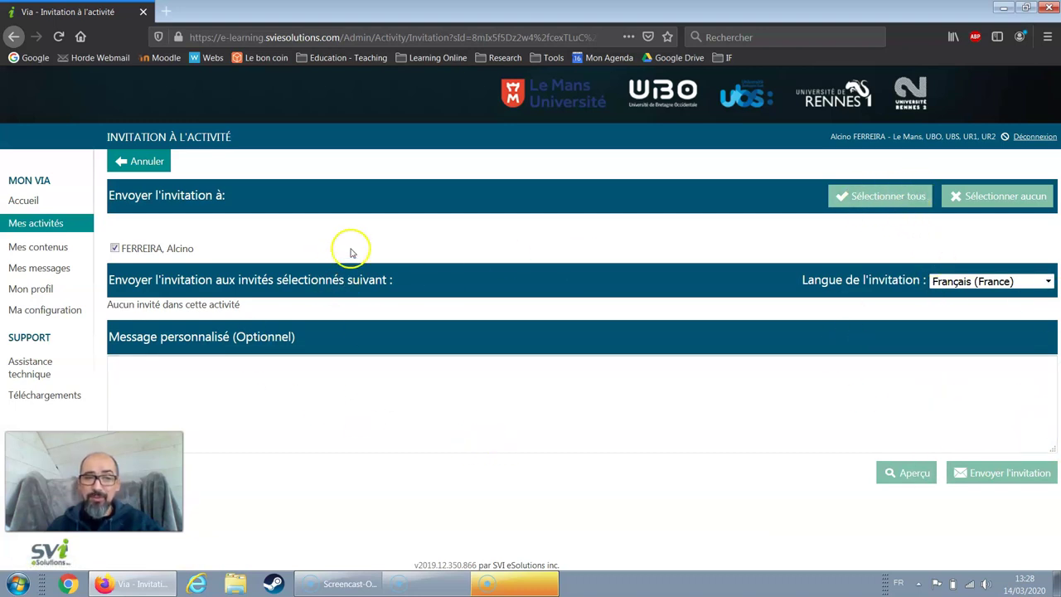
left_click(142, 161)
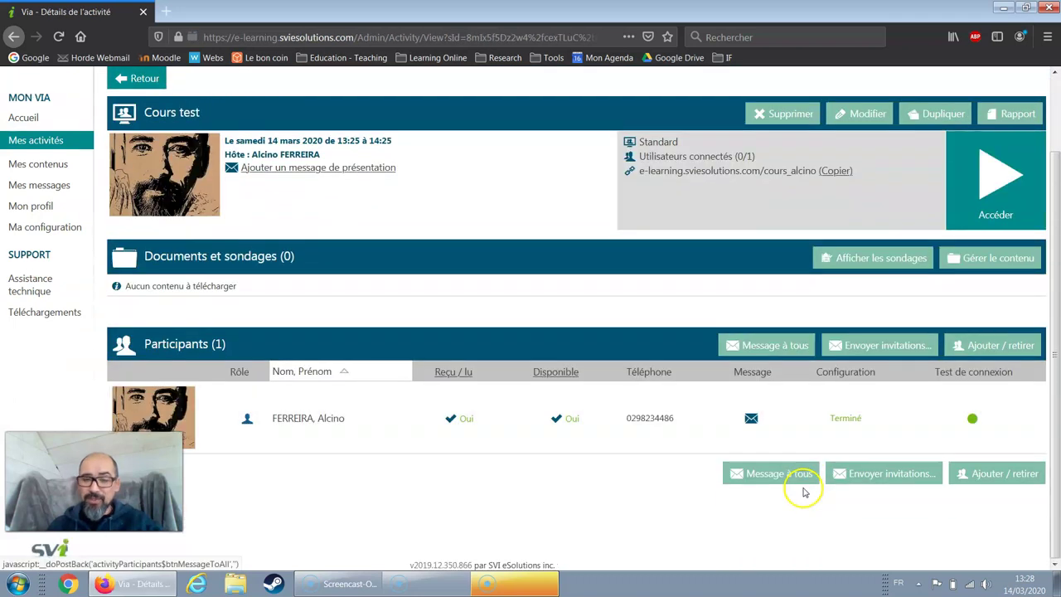
scroll(804, 488, "up", 1)
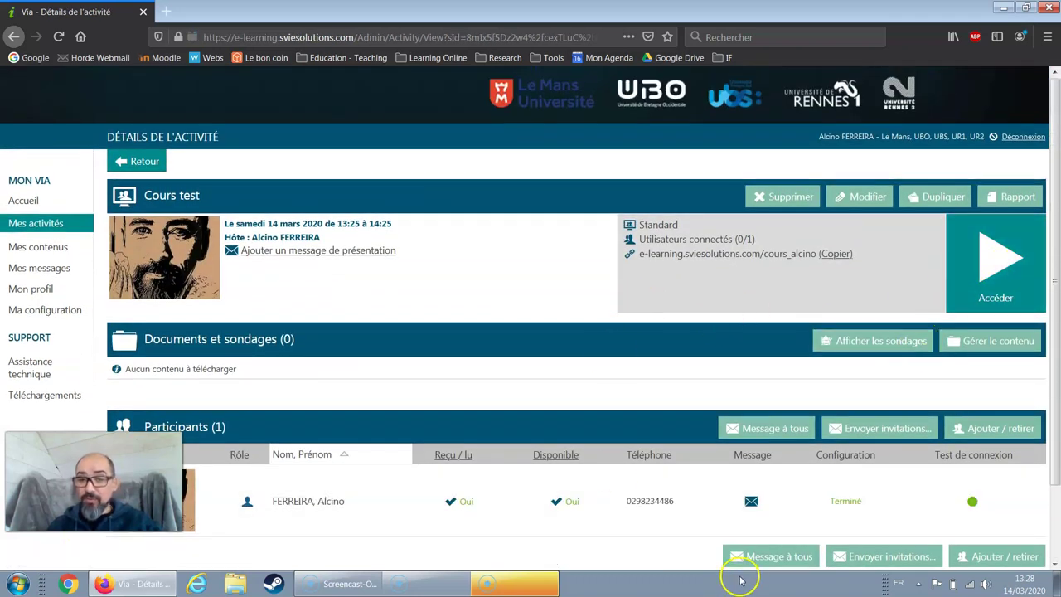
scroll(284, 498, "down", 1)
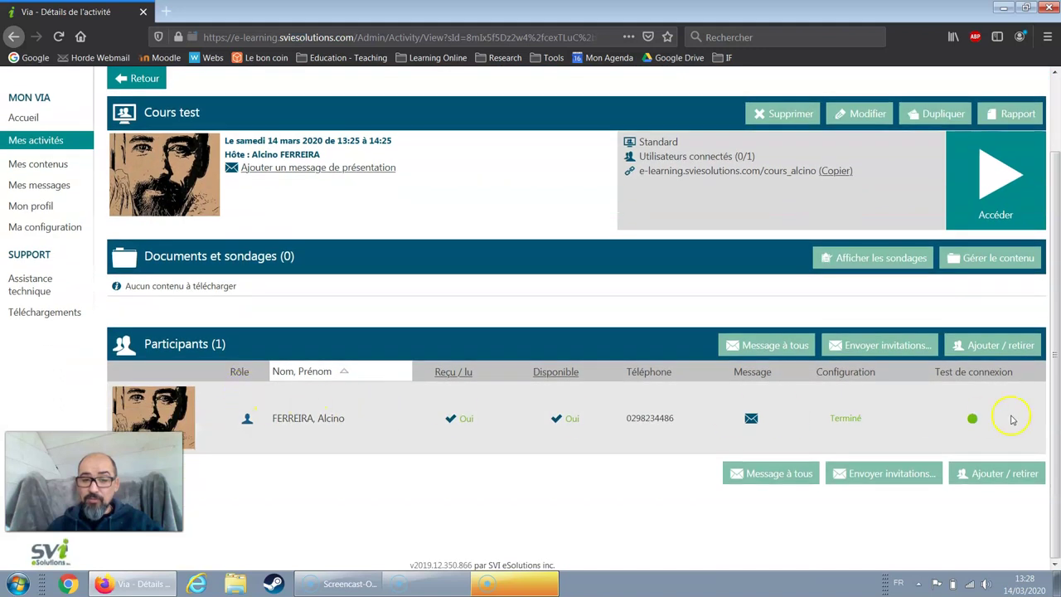
scroll(713, 506, "up", 1)
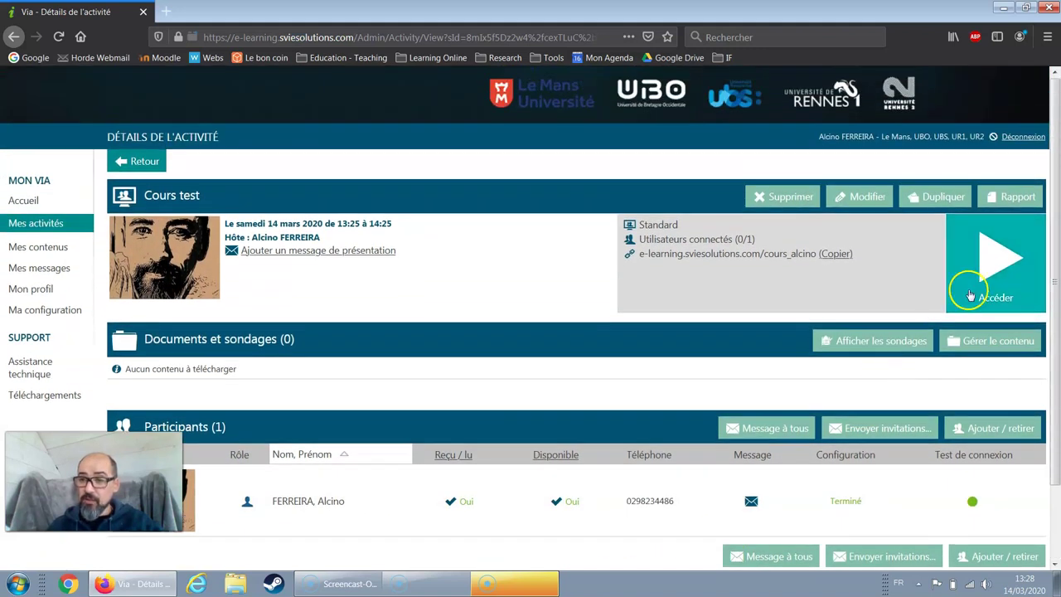
- Join Cours test through the Via.exe desktop app, remembering it, and skip the update
left_click(996, 263)
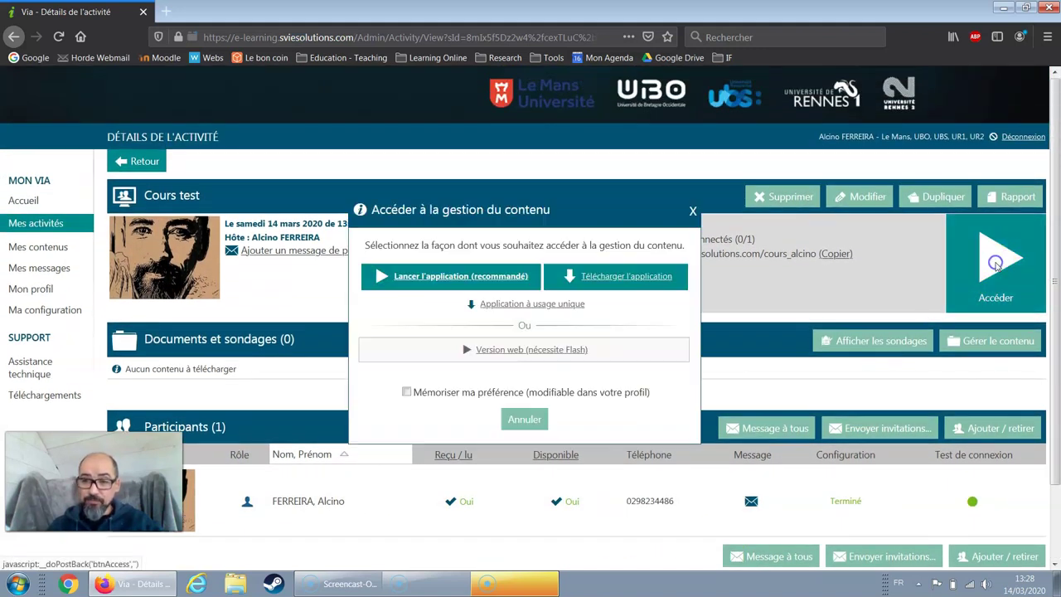
left_click(463, 282)
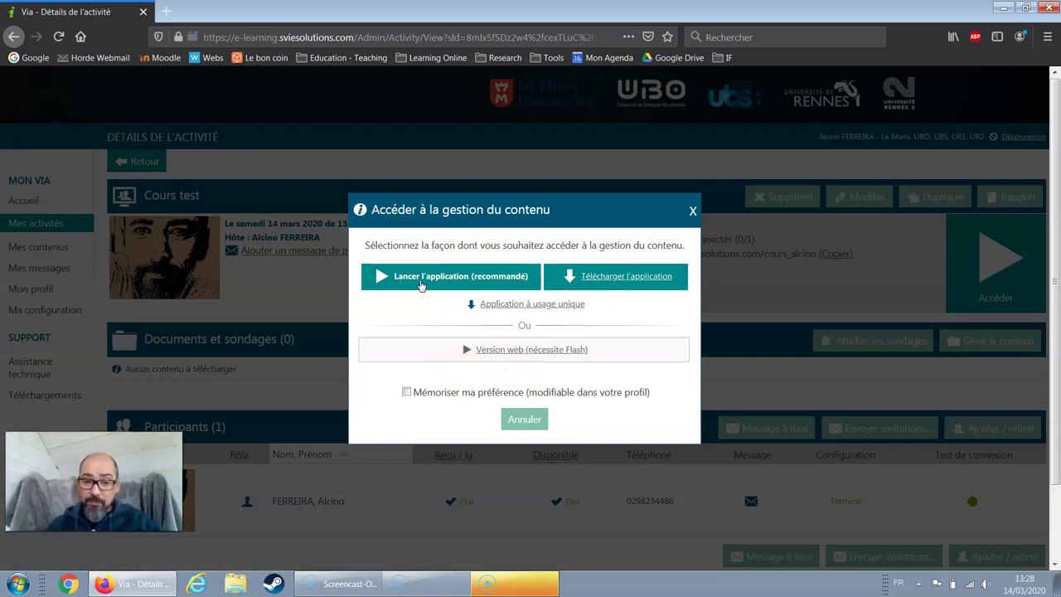
left_click(421, 282)
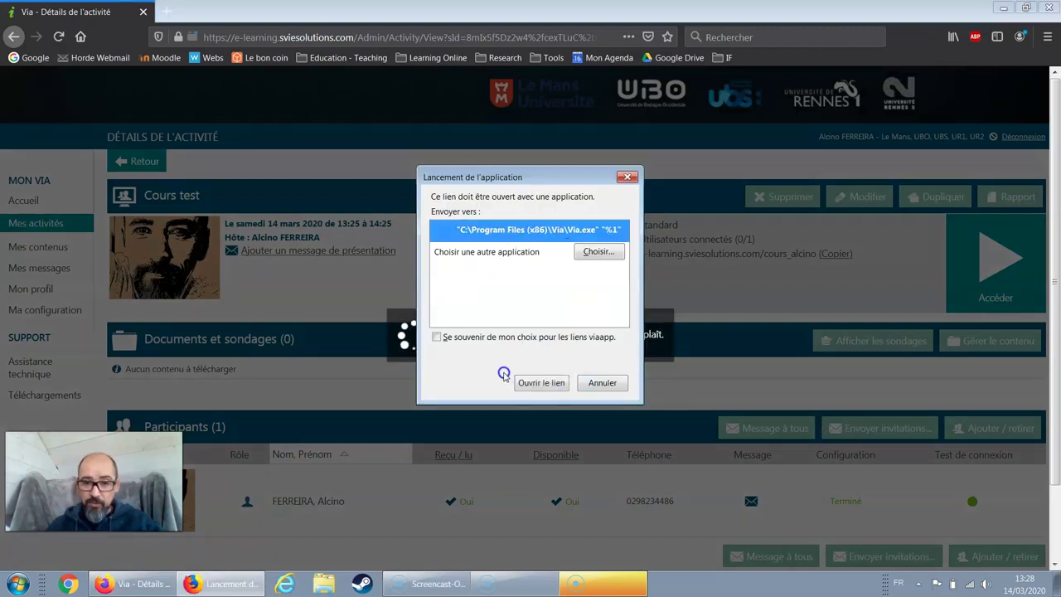
left_click(523, 337)
left_click(541, 386)
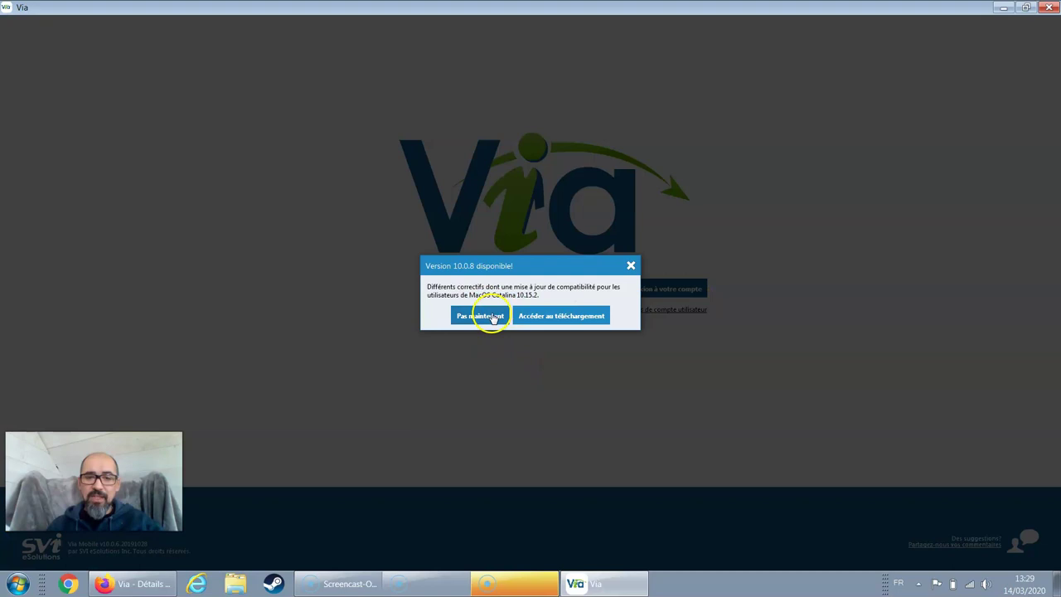
left_click(481, 316)
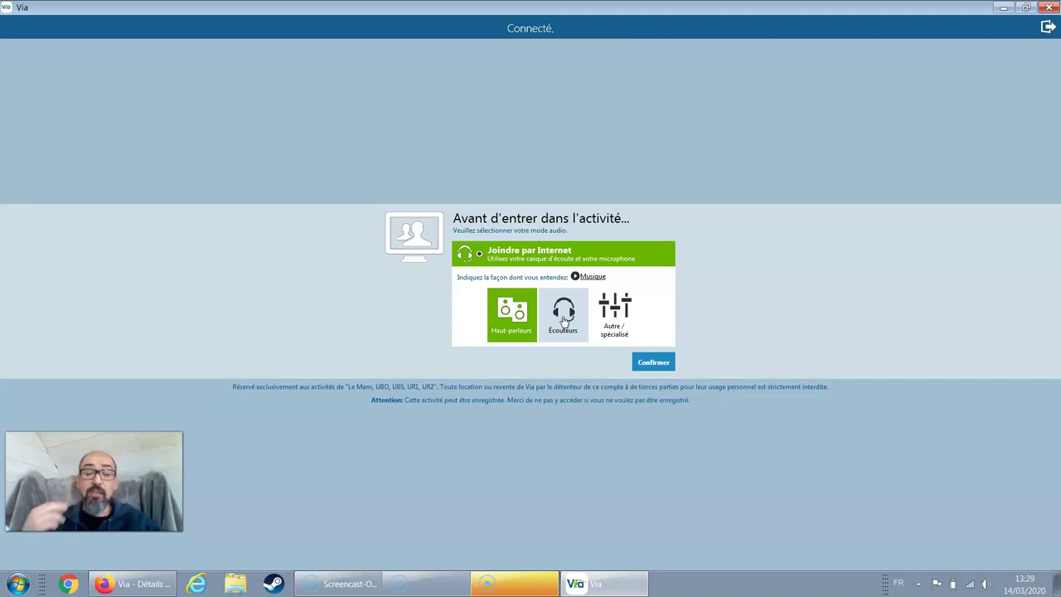
- Confirm Haut-parleurs under Joindre par Internet and enter the Cours test room
left_click(520, 319)
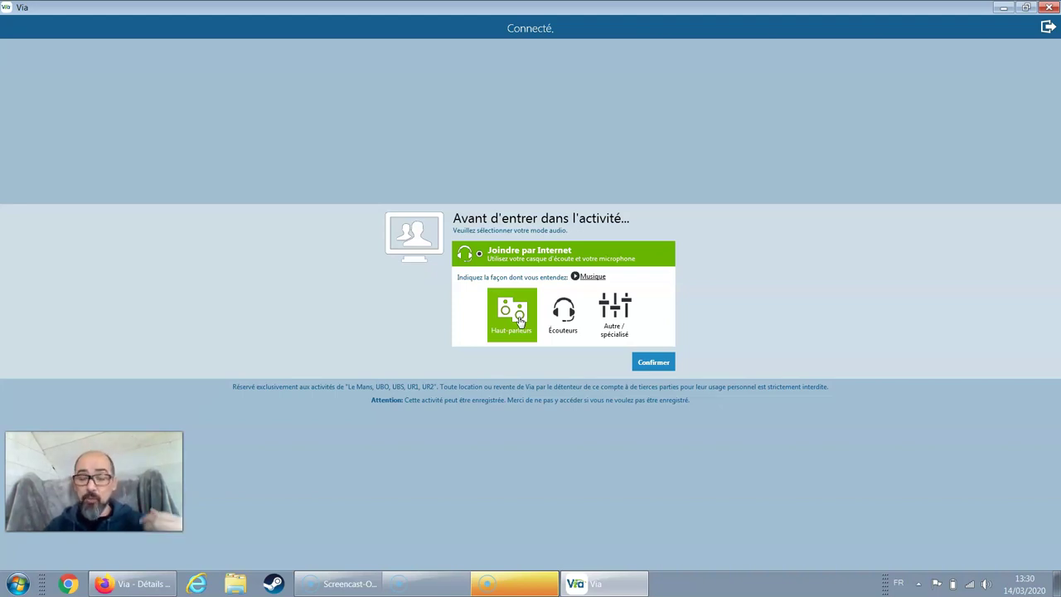
left_click(562, 330)
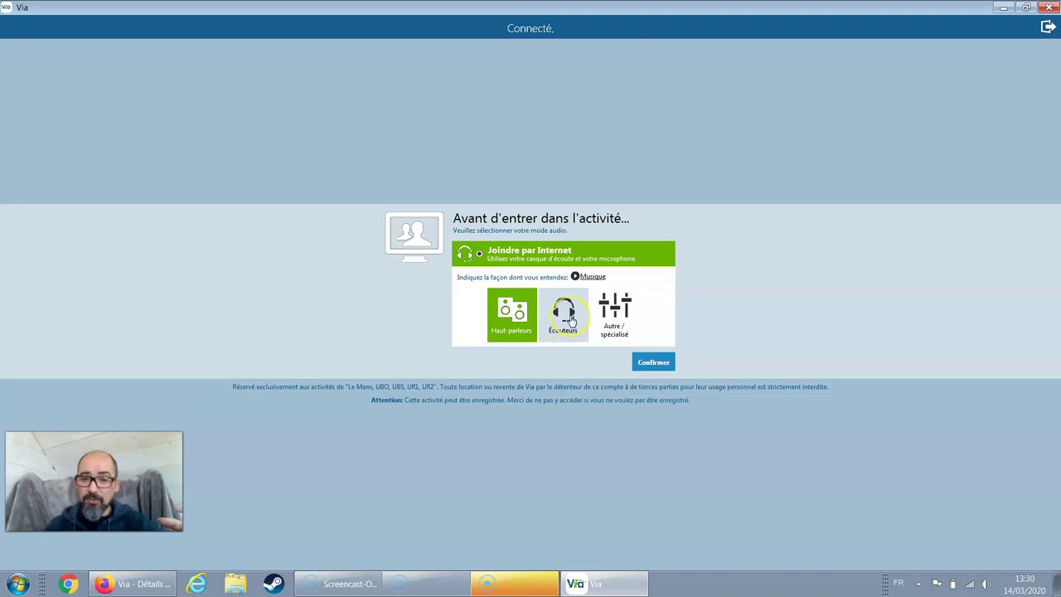
left_click(653, 365)
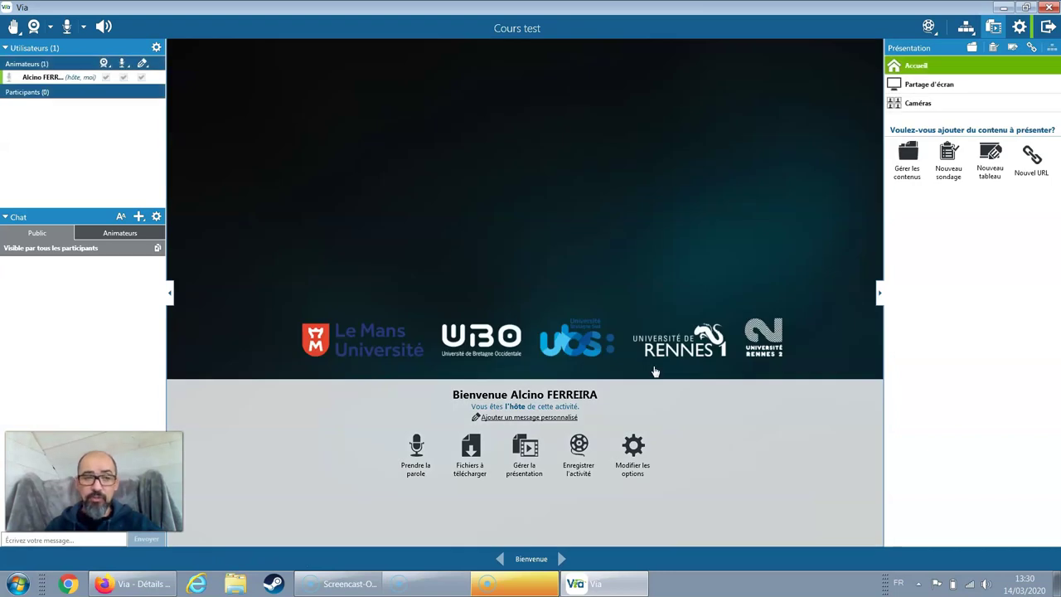
left_click(468, 365)
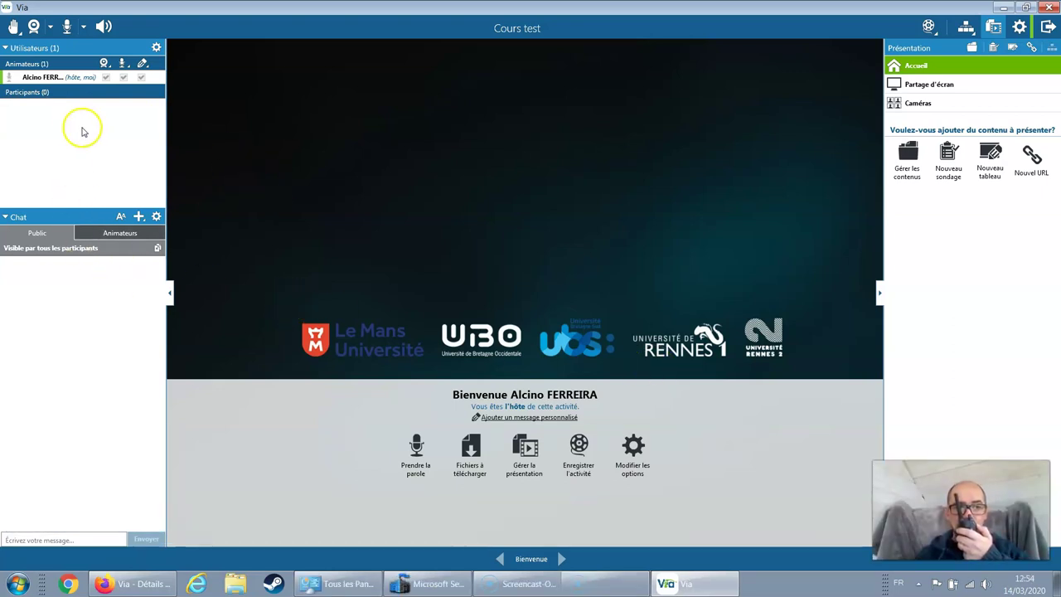
- Grant the participant both permission checkboxes
left_click(107, 106)
left_click(123, 106)
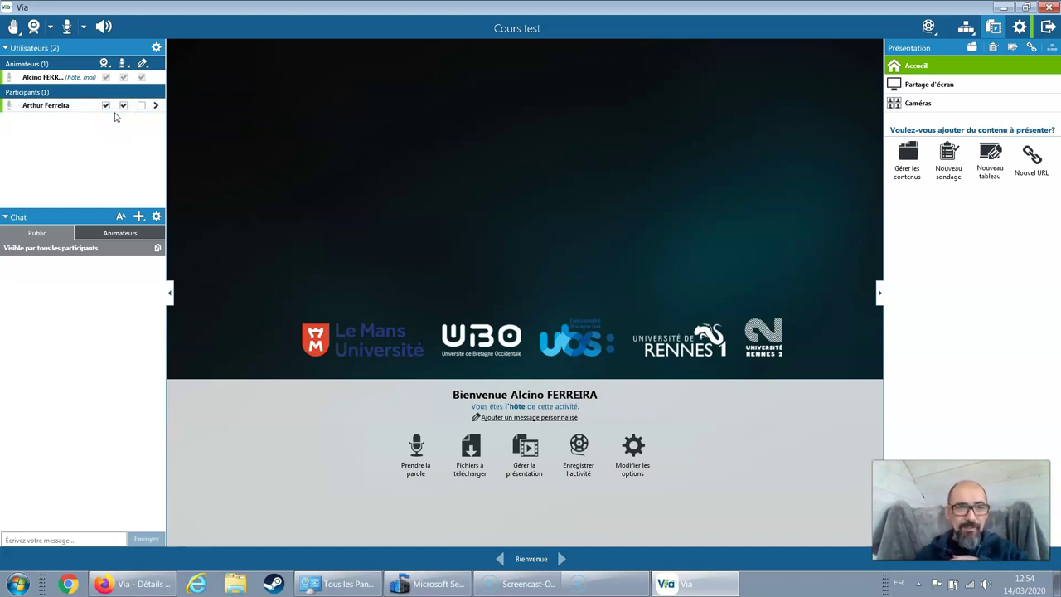
left_click(122, 108)
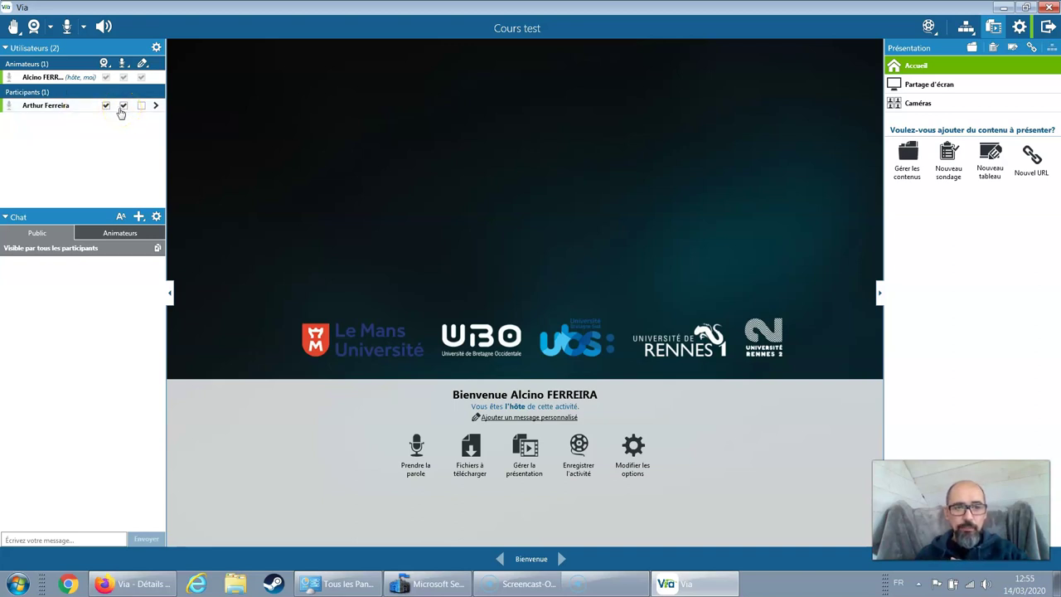
- Start broadcasting the host's webcam and microphone, then show the audio options
left_click(34, 26)
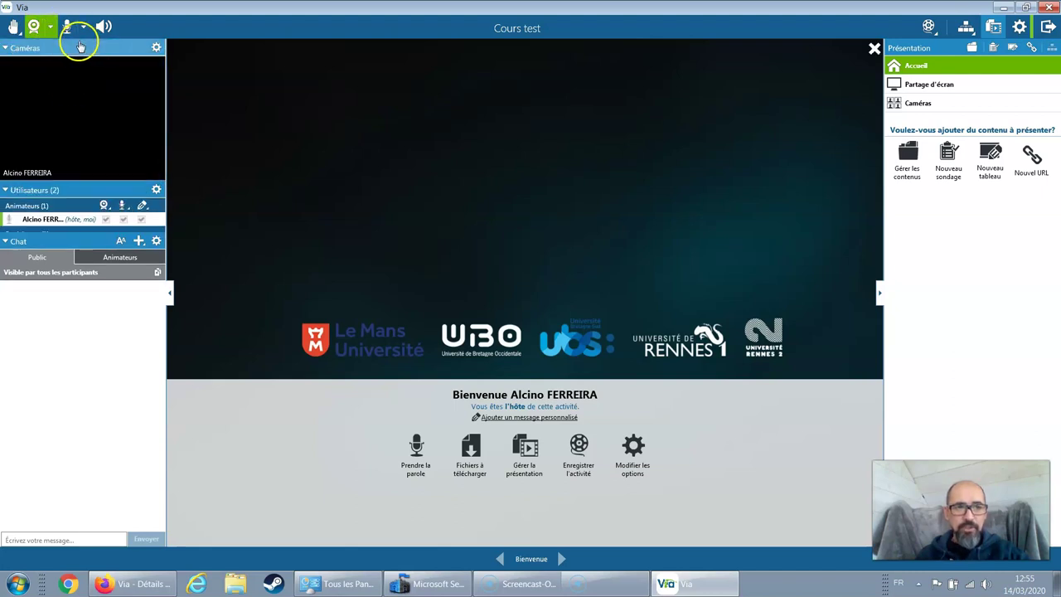
left_click(69, 27)
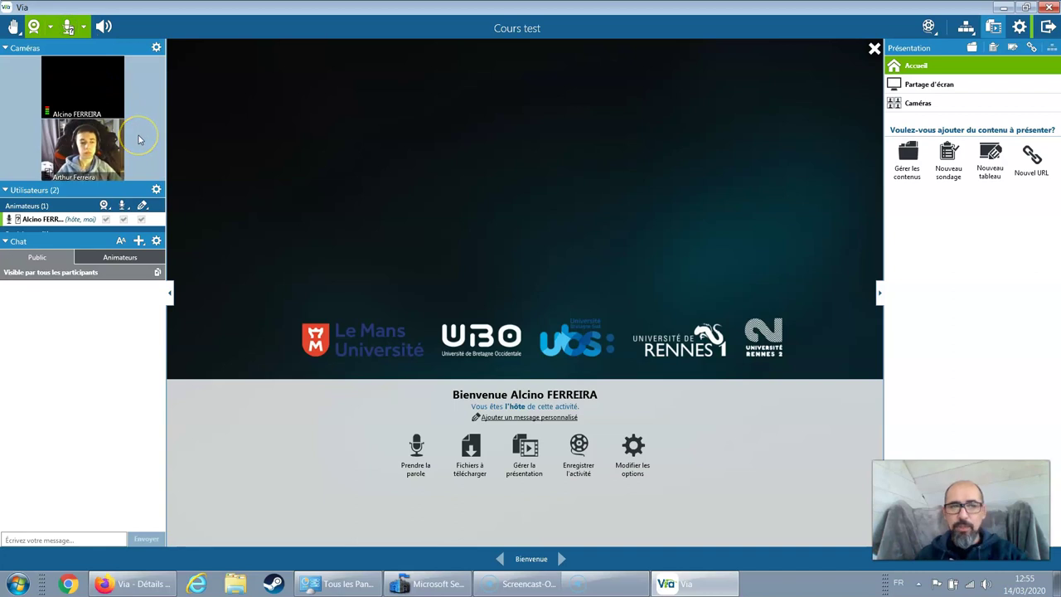
left_click(82, 30)
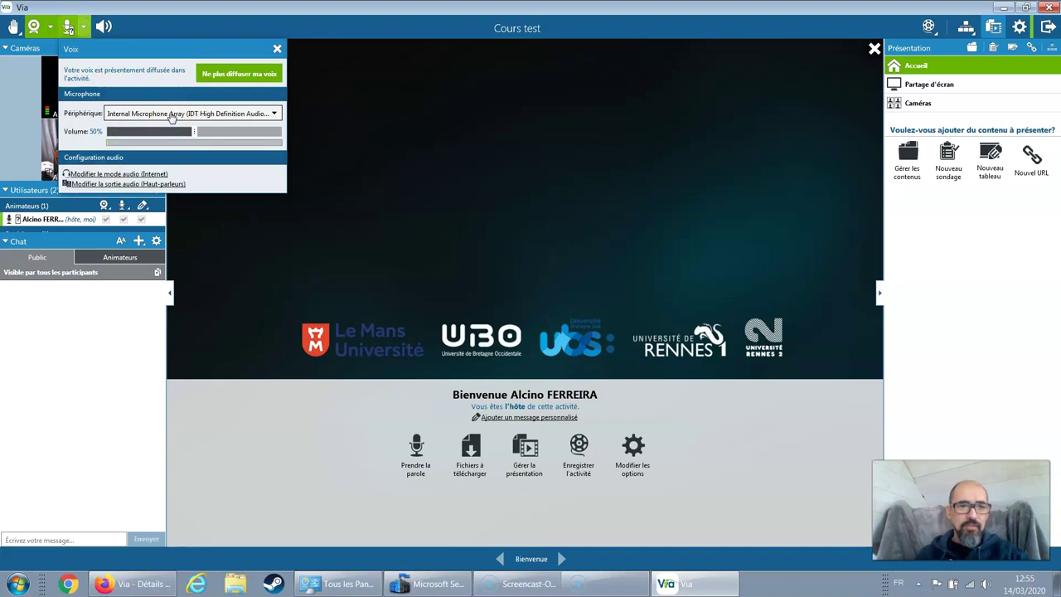
left_click(171, 117)
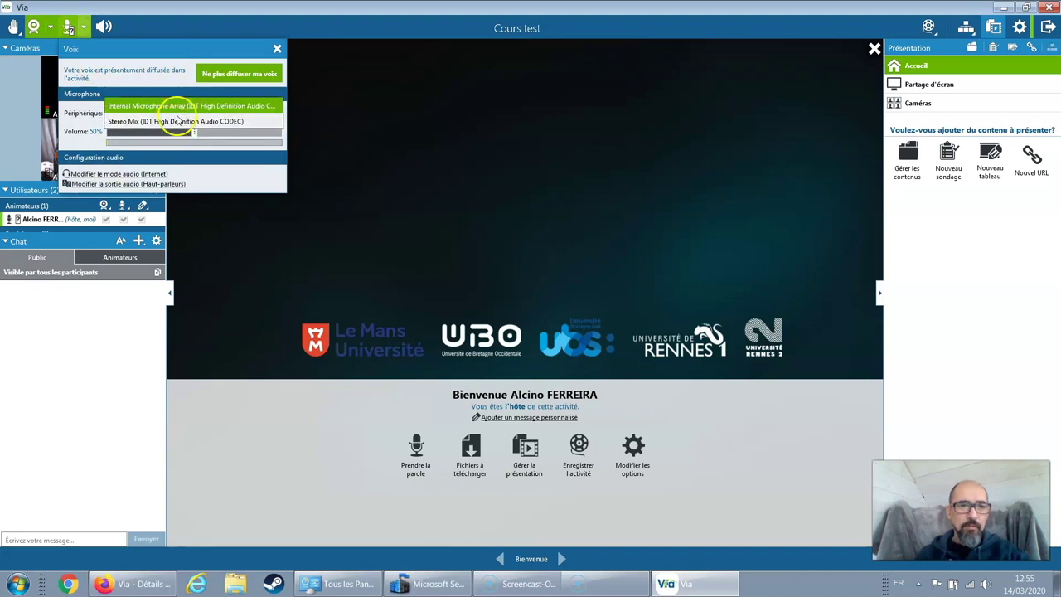
left_click(189, 106)
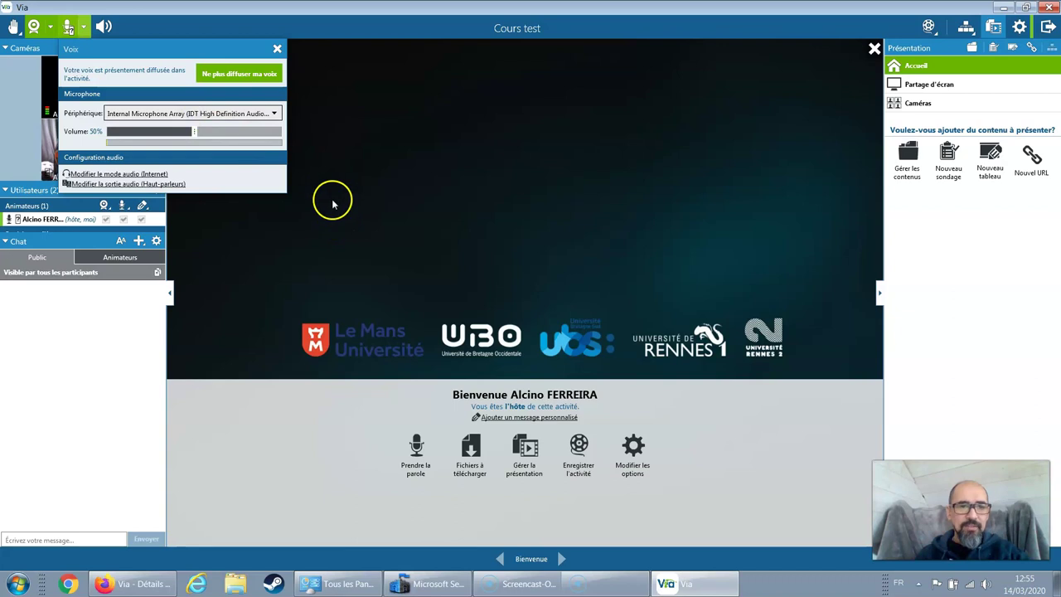
left_click(220, 113)
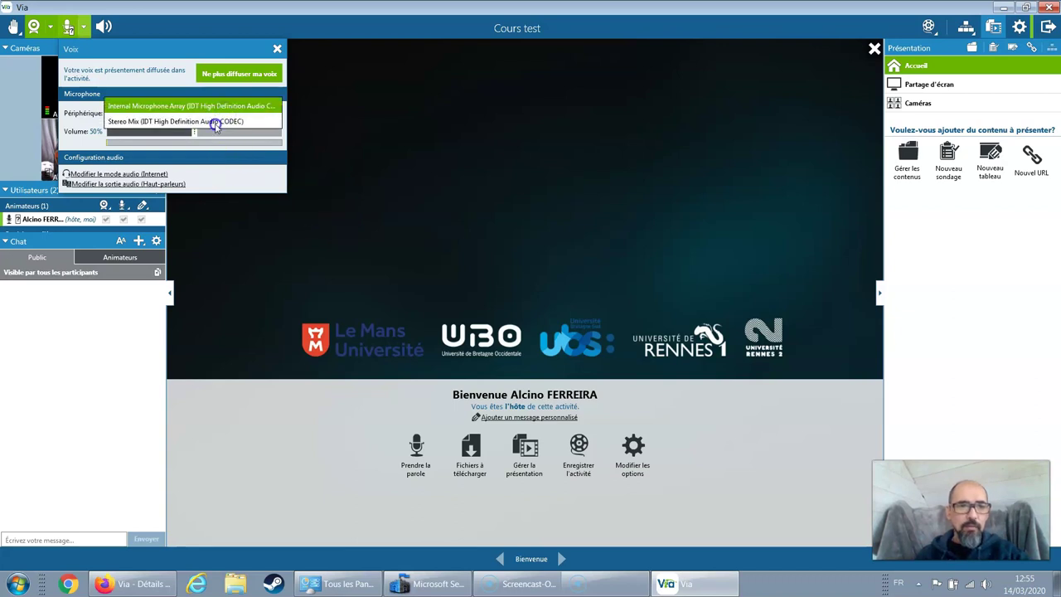
left_click(215, 122)
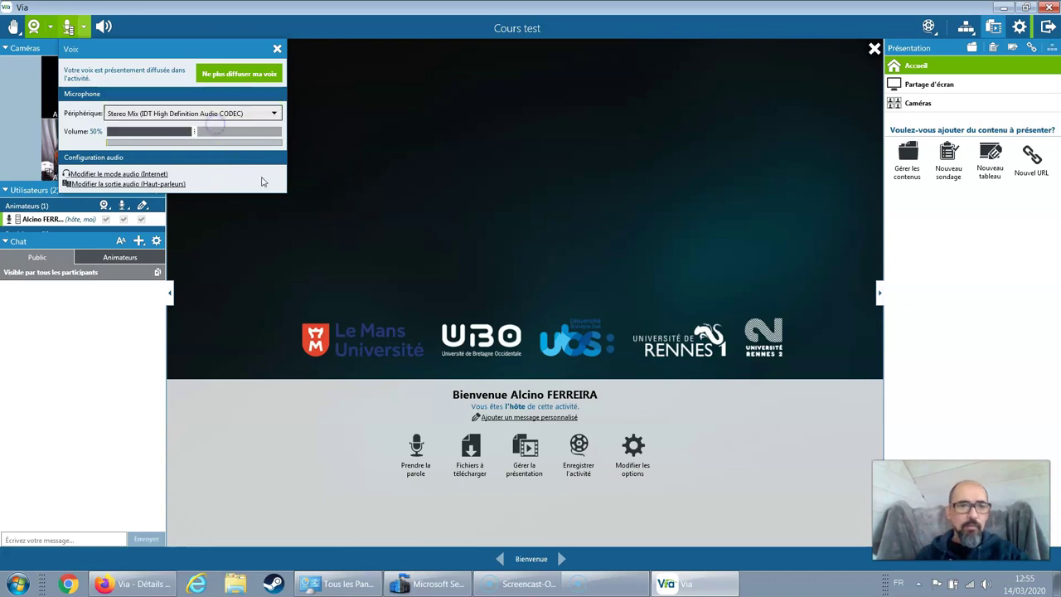
left_click(237, 115)
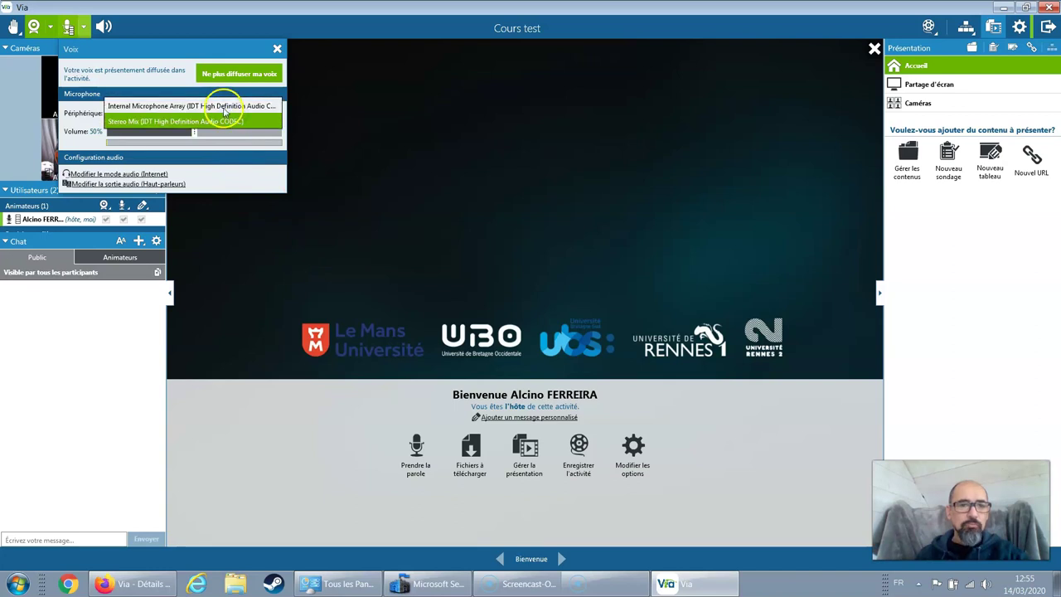
left_click(222, 106)
left_click(75, 28)
left_click(78, 29)
left_click(70, 29)
left_click(71, 29)
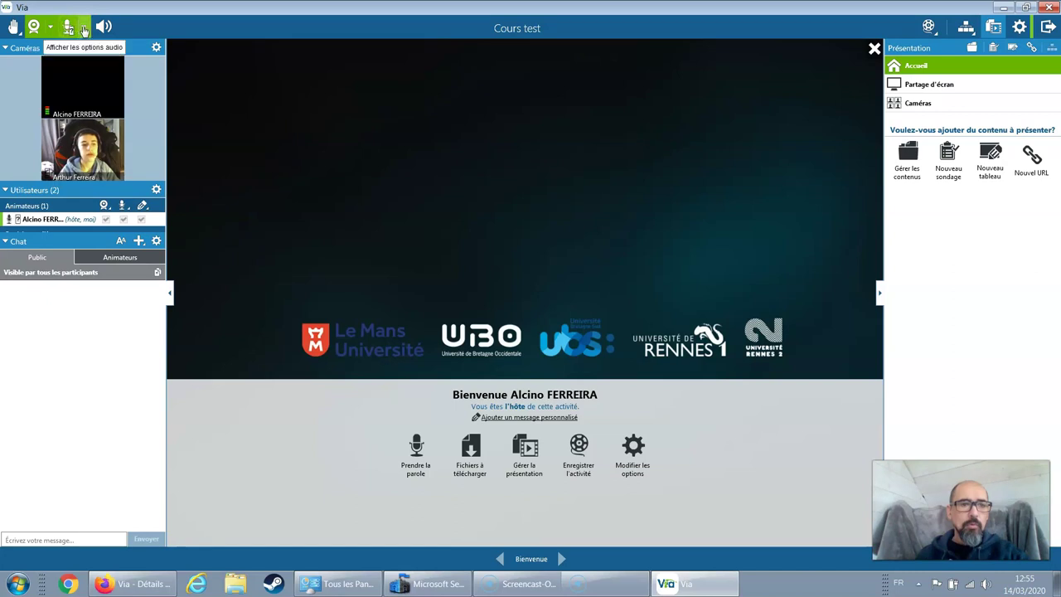
- Check that HP HD Webcam is the selected camera device, then close the video options
left_click(83, 28)
left_click(81, 28)
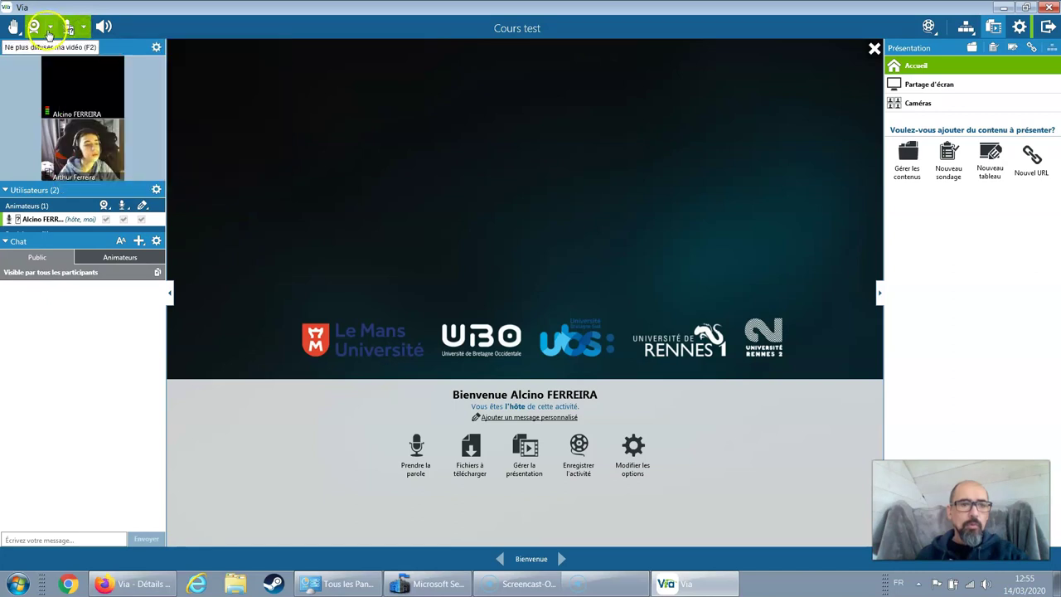
left_click(33, 27)
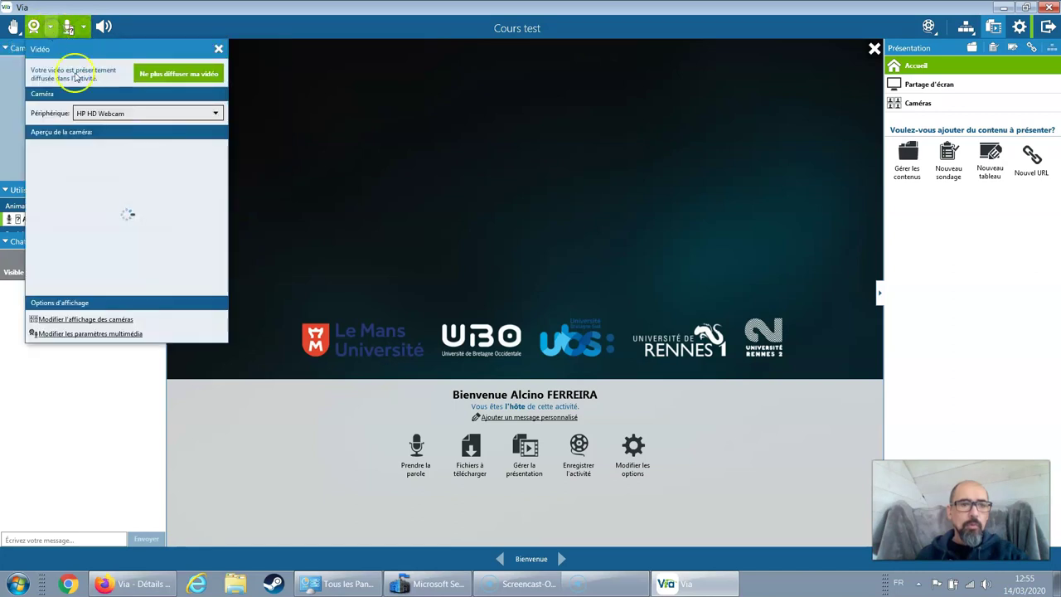
left_click(146, 115)
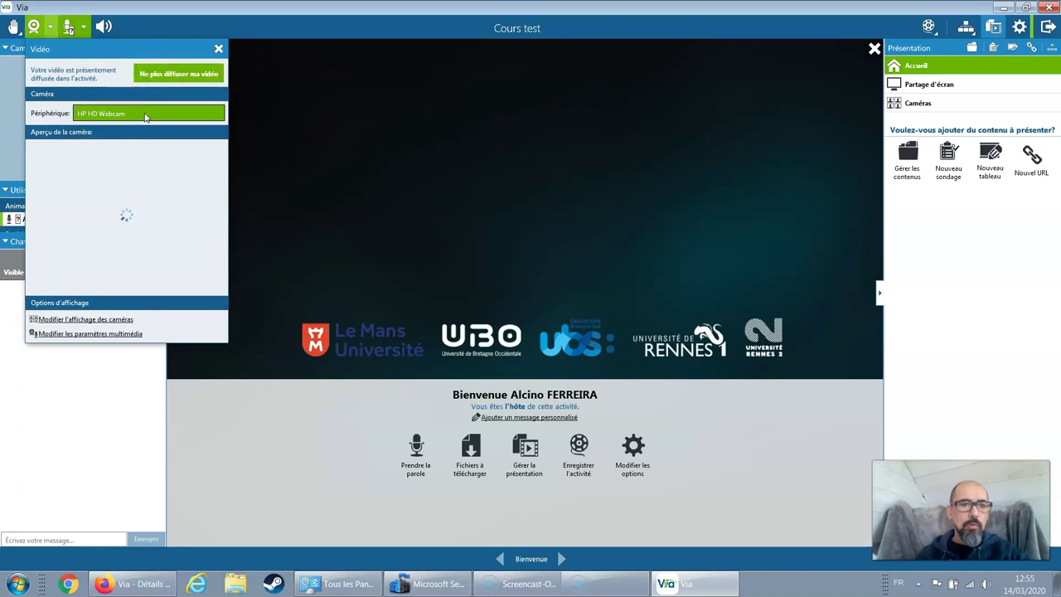
left_click(219, 49)
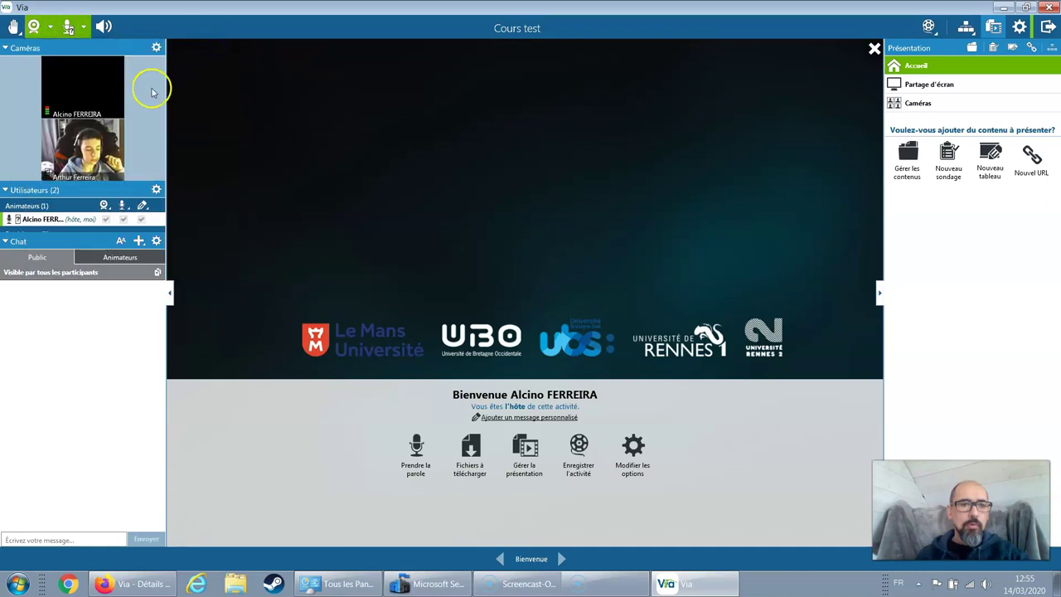
mouse_move(110, 130)
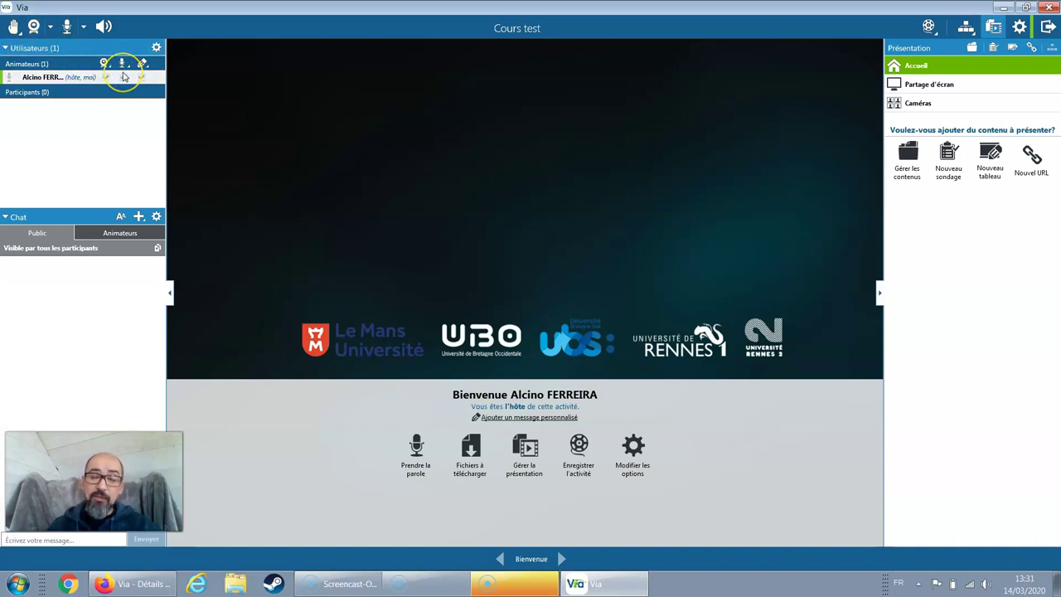
left_click(124, 78)
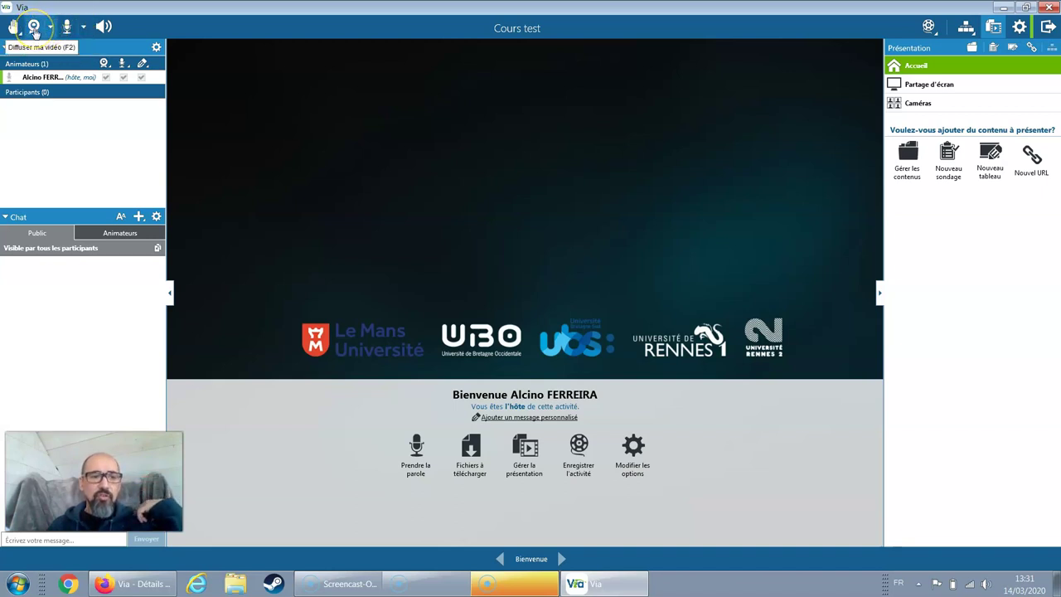
left_click(34, 28)
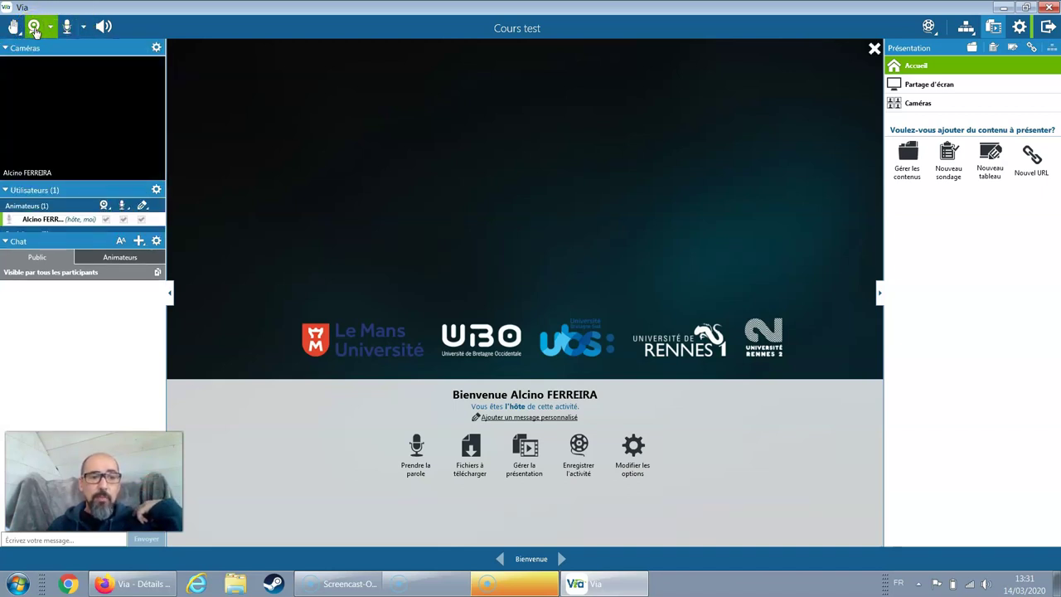
left_click(34, 31)
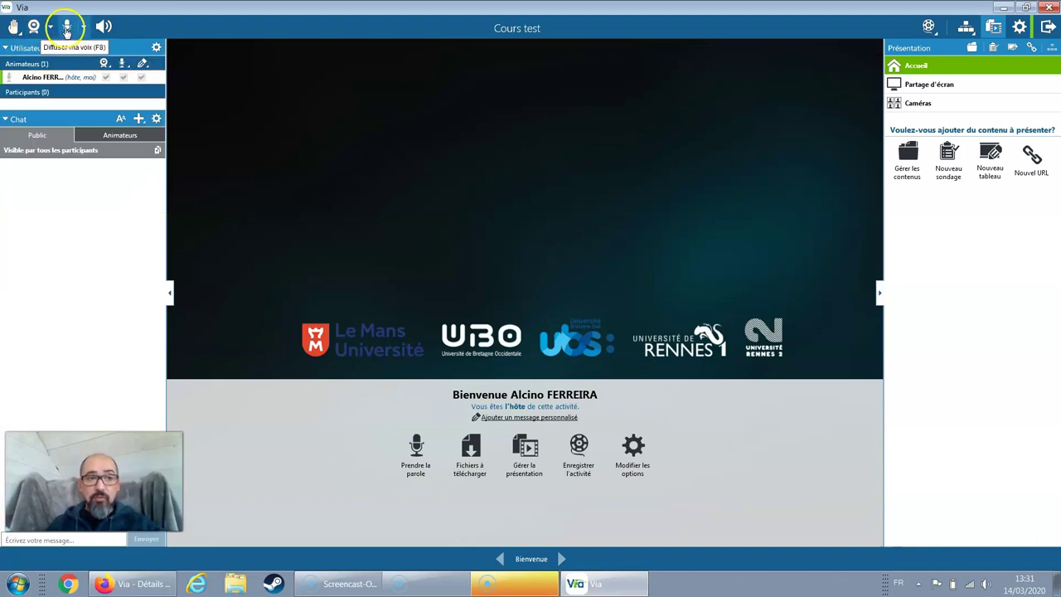
left_click(67, 31)
left_click(62, 31)
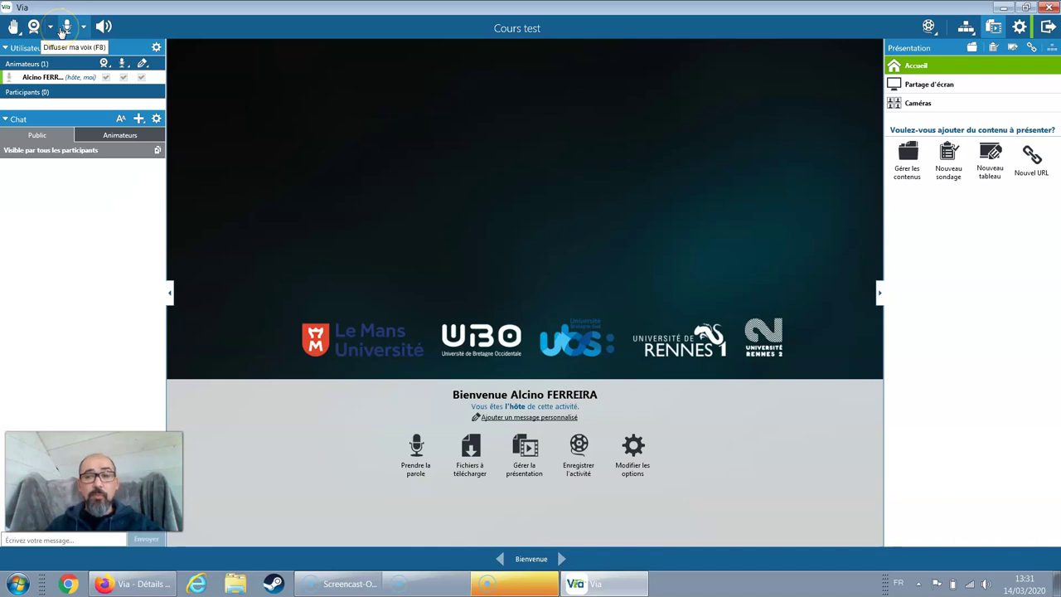
left_click(62, 32)
left_click(62, 32)
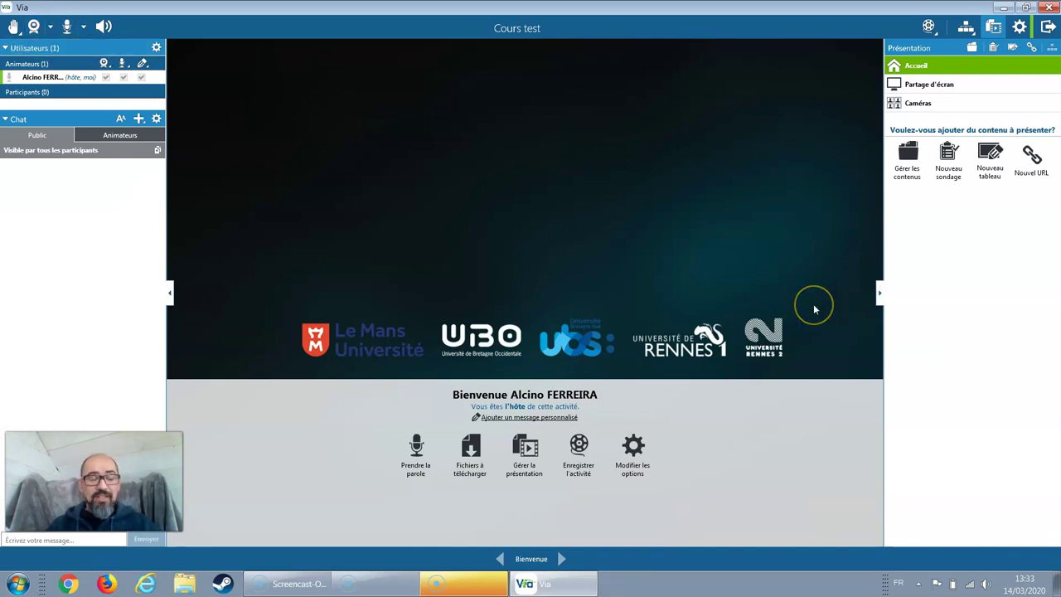
left_click(817, 308)
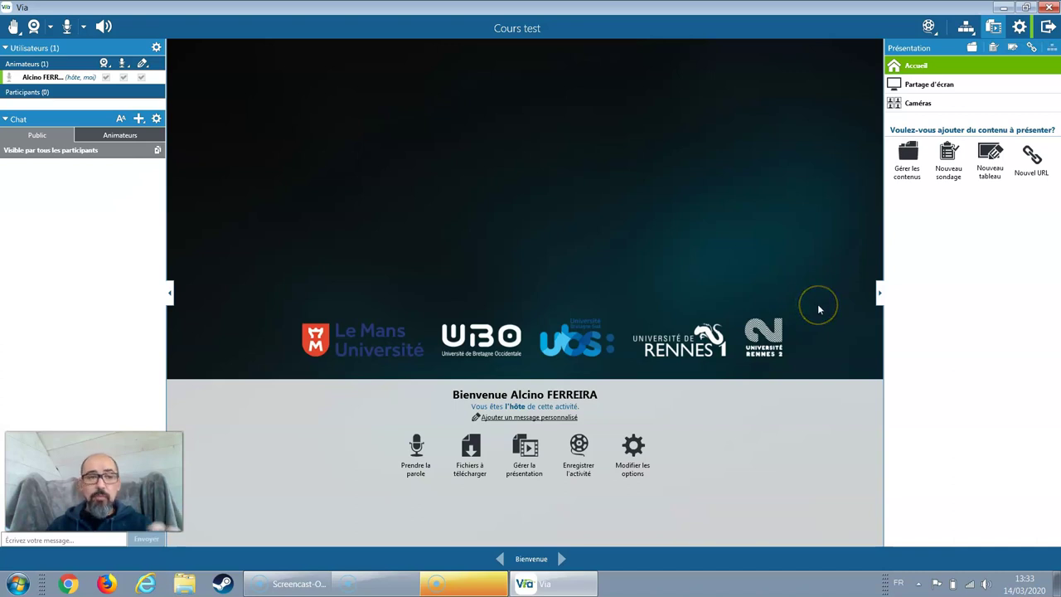